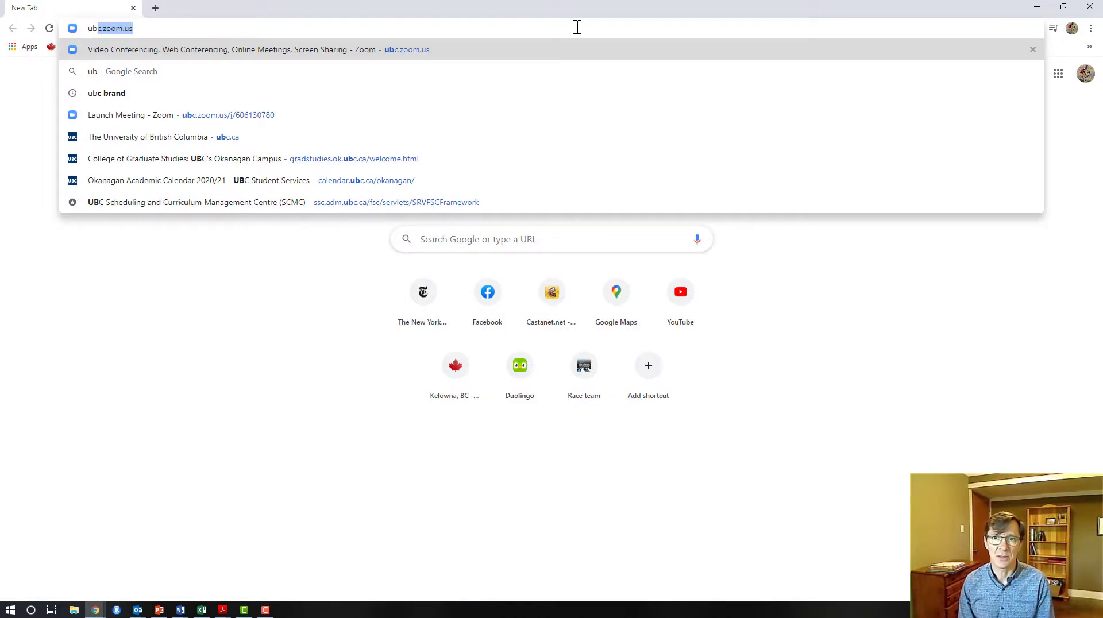
Load ubc.zoom.us in the Chrome address bar
key("Return")
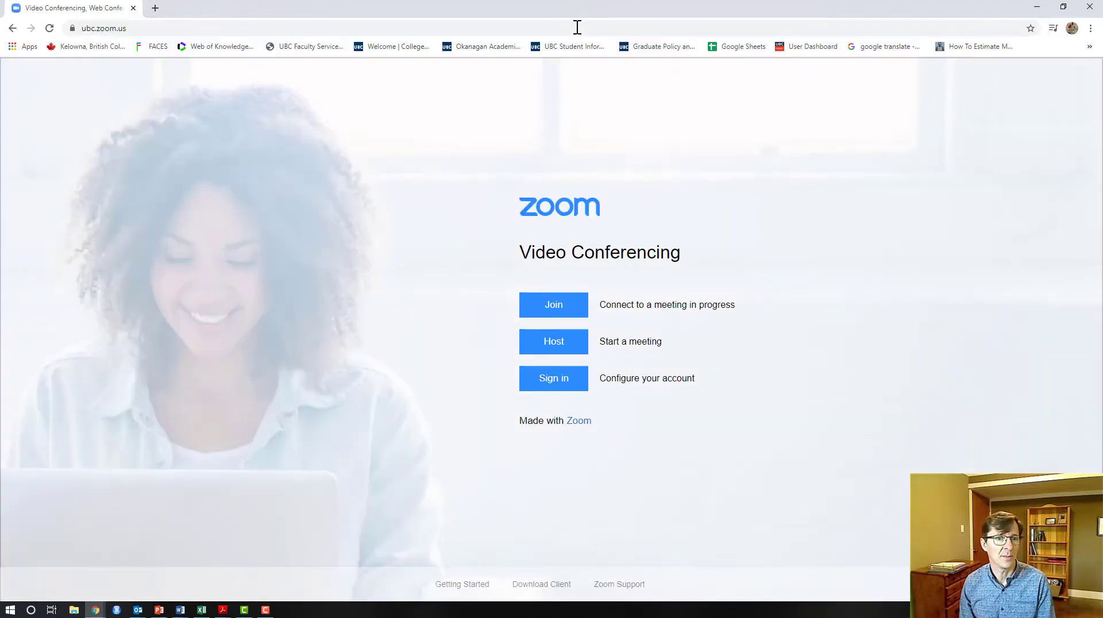
Sign in to the UBC Zoom account and browse the meeting settings
left_click(554, 388)
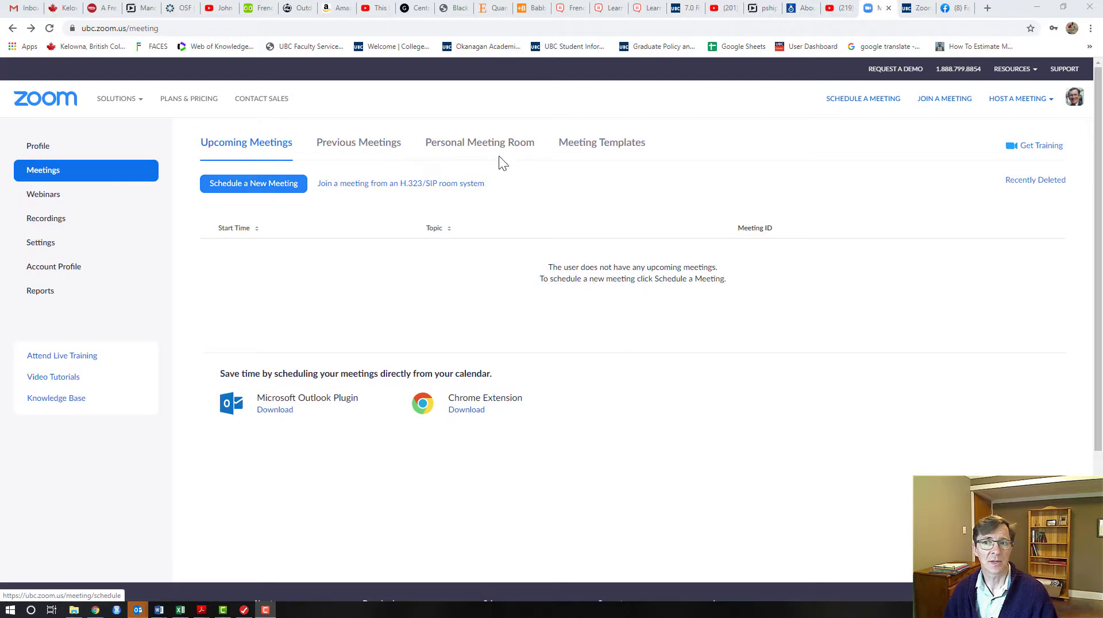
left_click(42, 249)
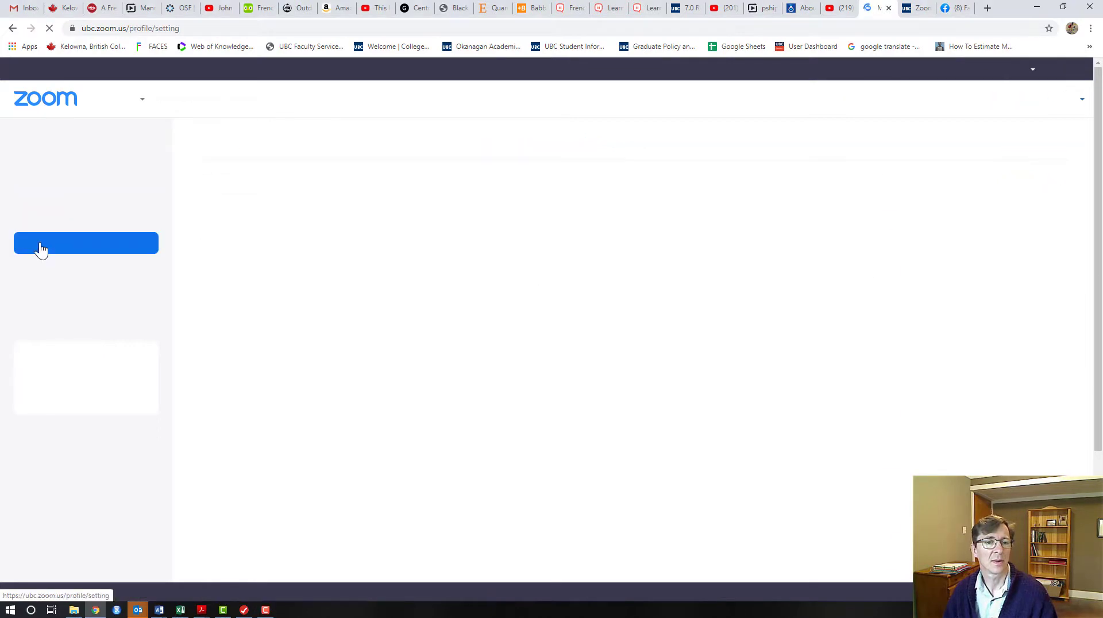
scroll(543, 312, "down", 6)
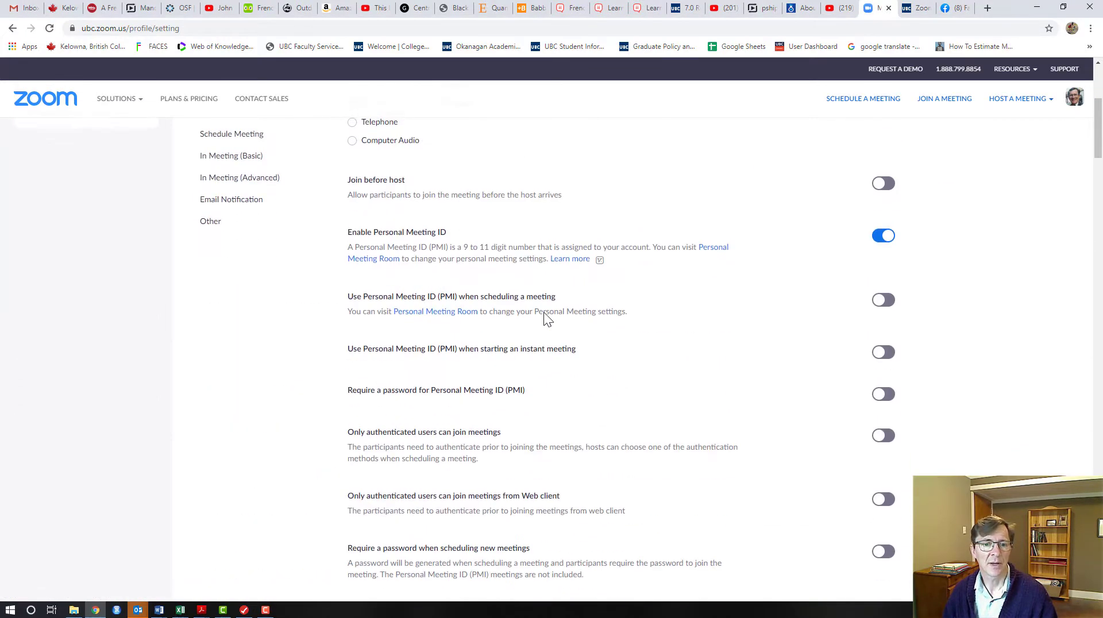
scroll(545, 317, "down", 10)
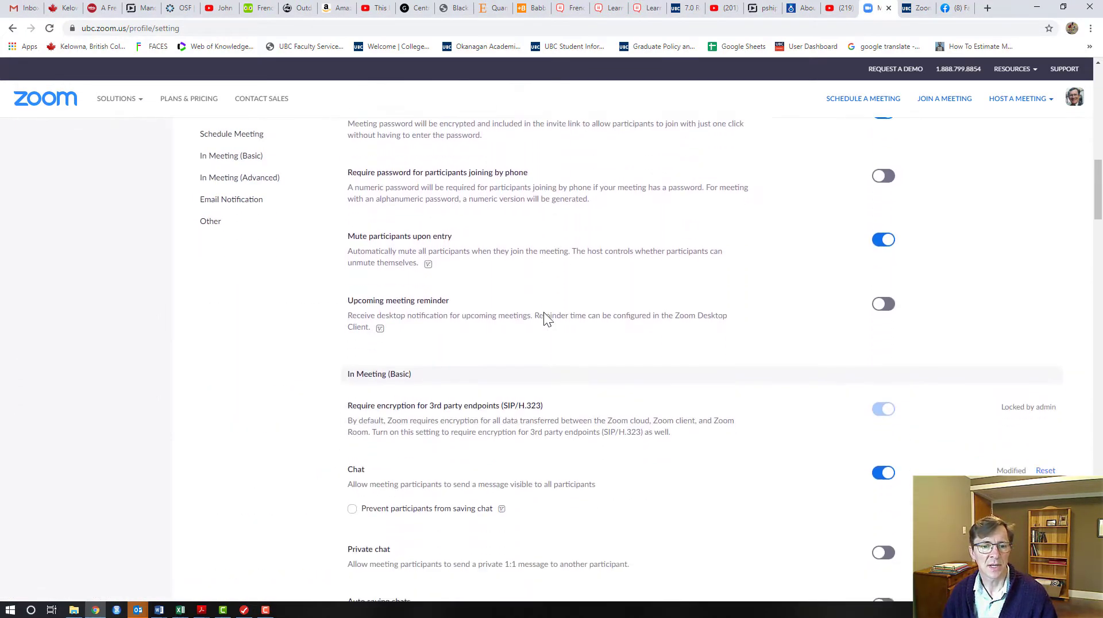
scroll(543, 316, "down", 1)
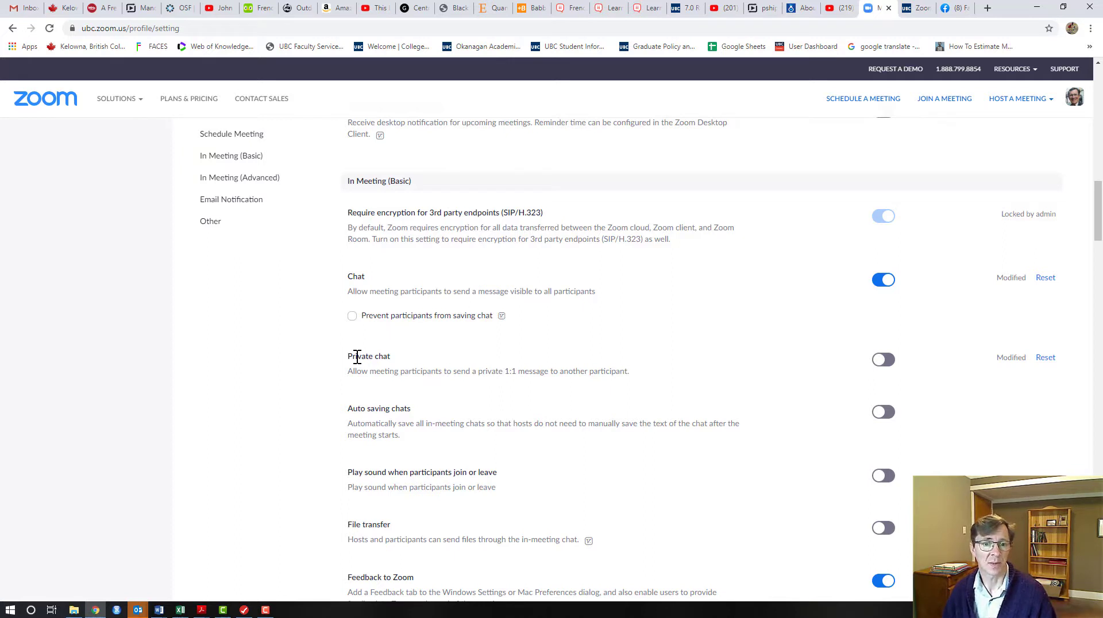
Toggle Private chat on and back off, then return to My Meetings
left_click(888, 363)
left_click(884, 362)
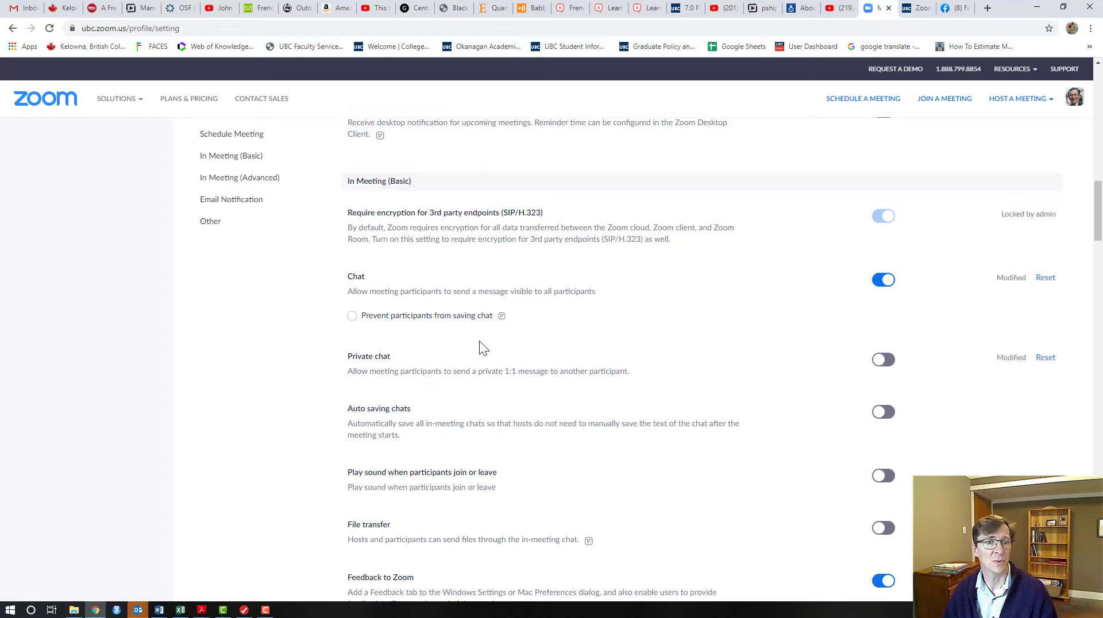
left_click(12, 28)
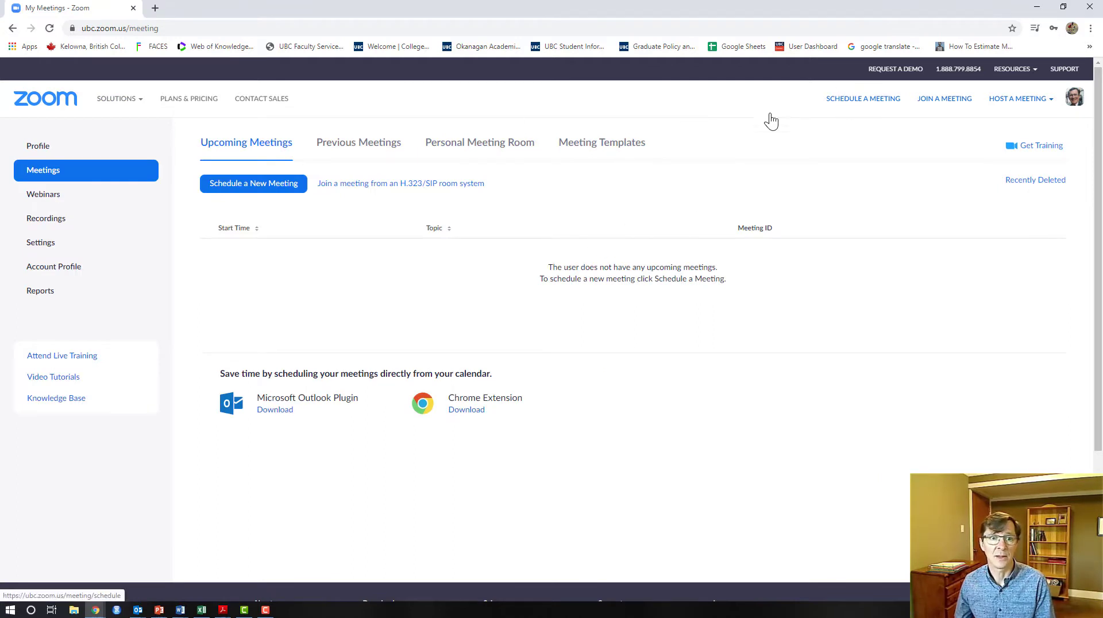
Schedule a new meeting using the suggested student's PhD Examination title as its topic
left_click(859, 109)
left_click(440, 204)
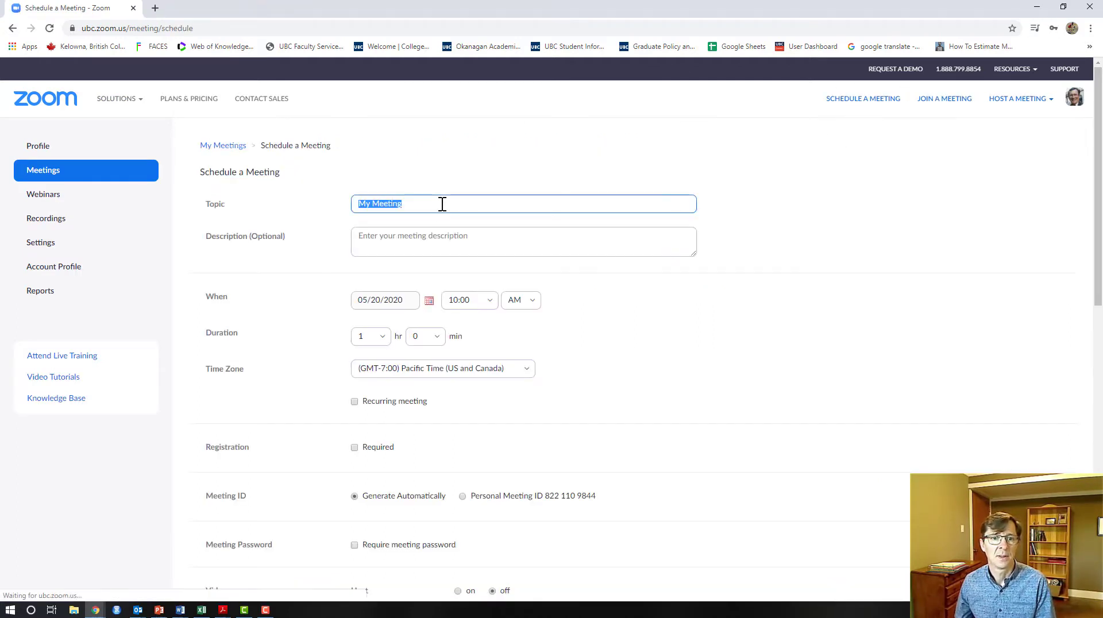
type("Santa")
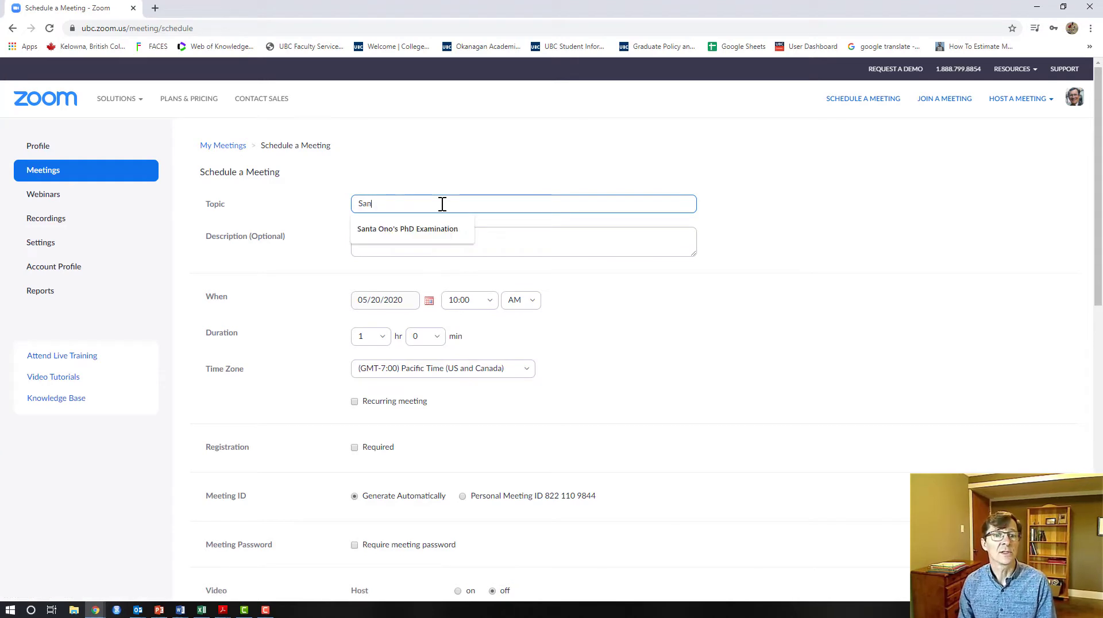
left_click(450, 227)
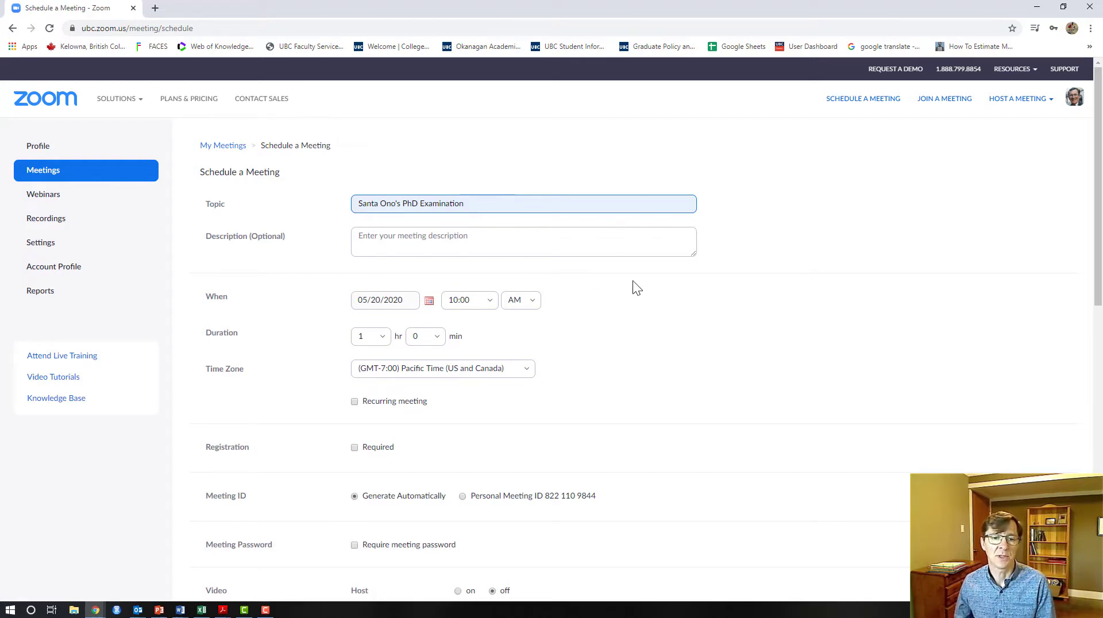
scroll(642, 277, "down", 1)
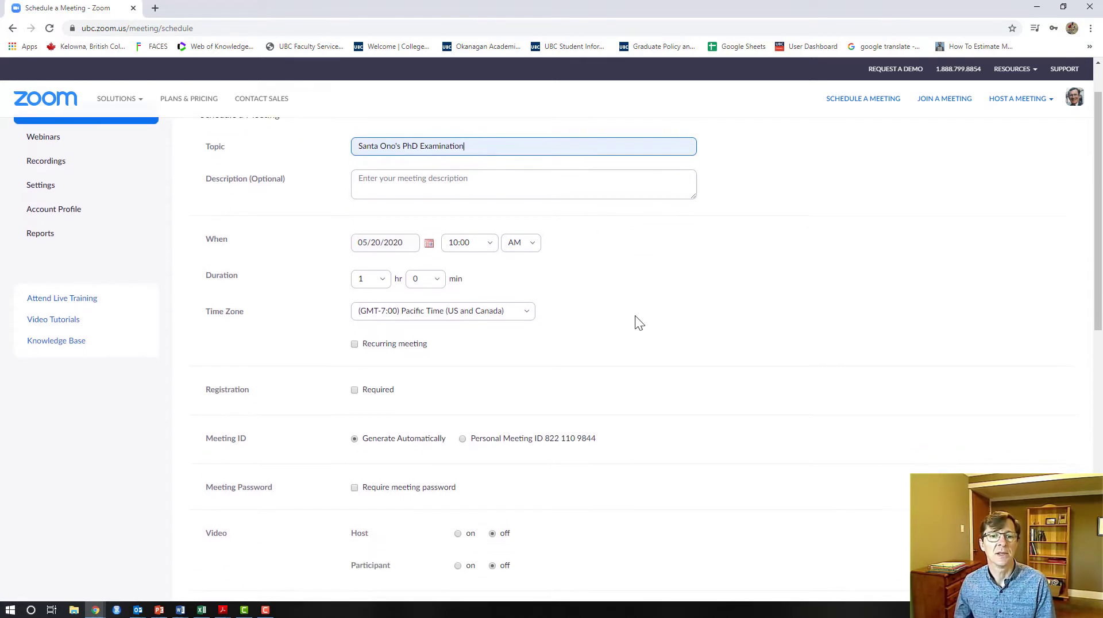
Set the meeting to start at 9:30 and last 4 hours
left_click(429, 246)
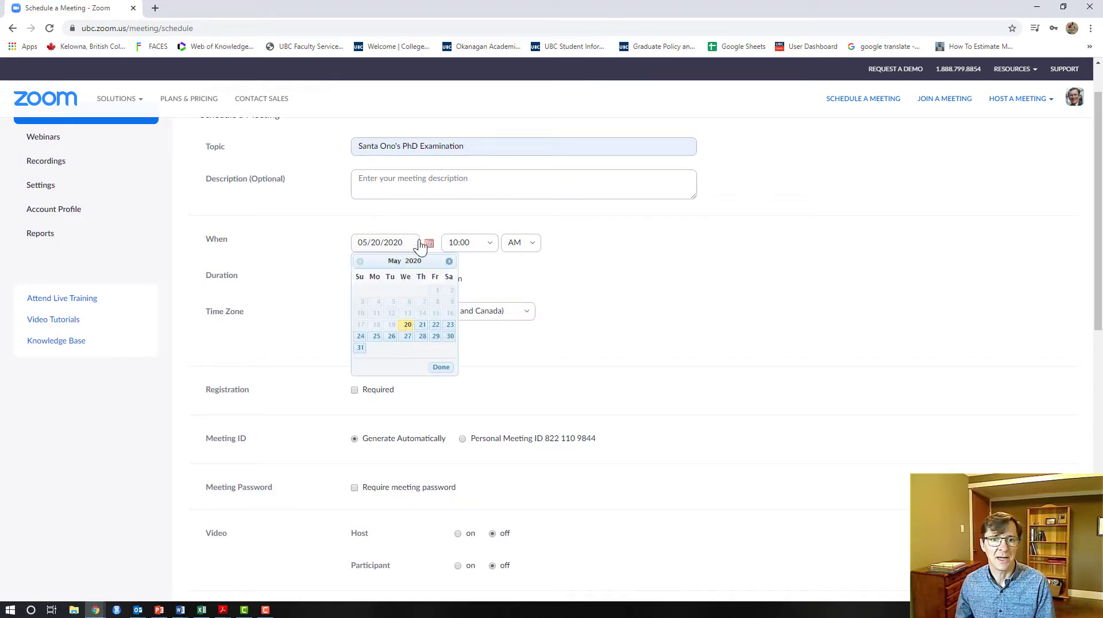
left_click(488, 241)
left_click(489, 241)
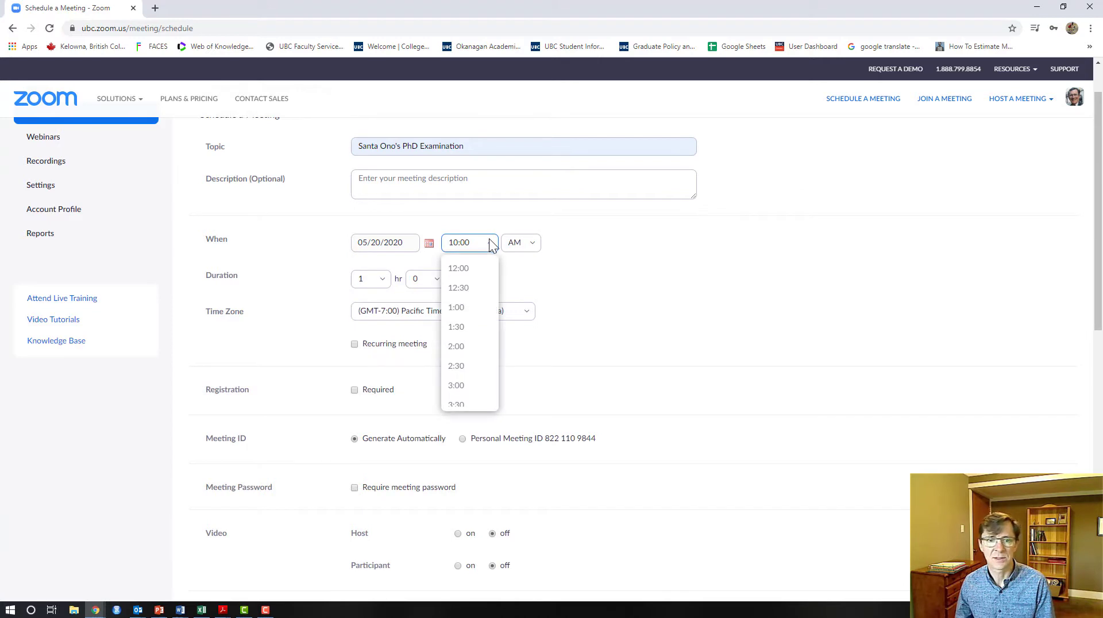
scroll(455, 364, "down", 8)
scroll(468, 322, "up", 1)
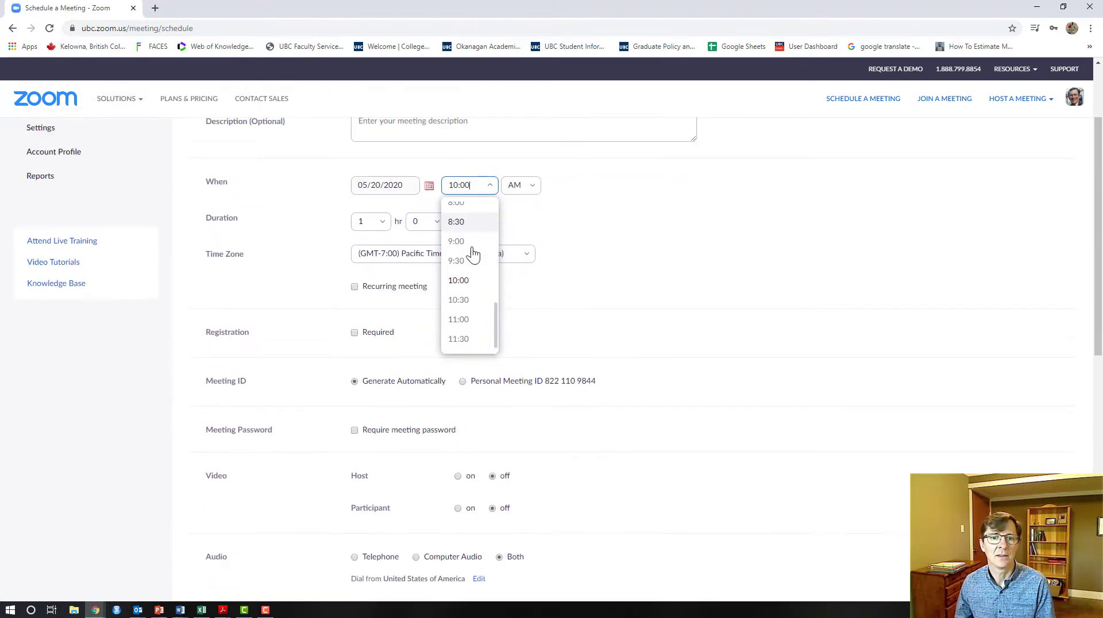
left_click(468, 262)
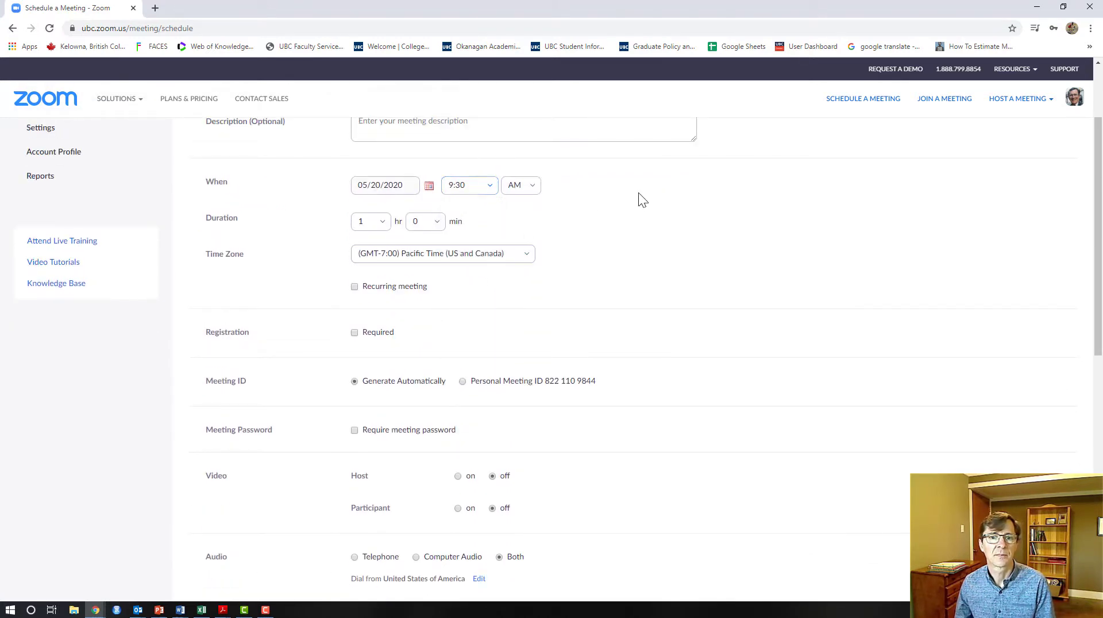
left_click(361, 222)
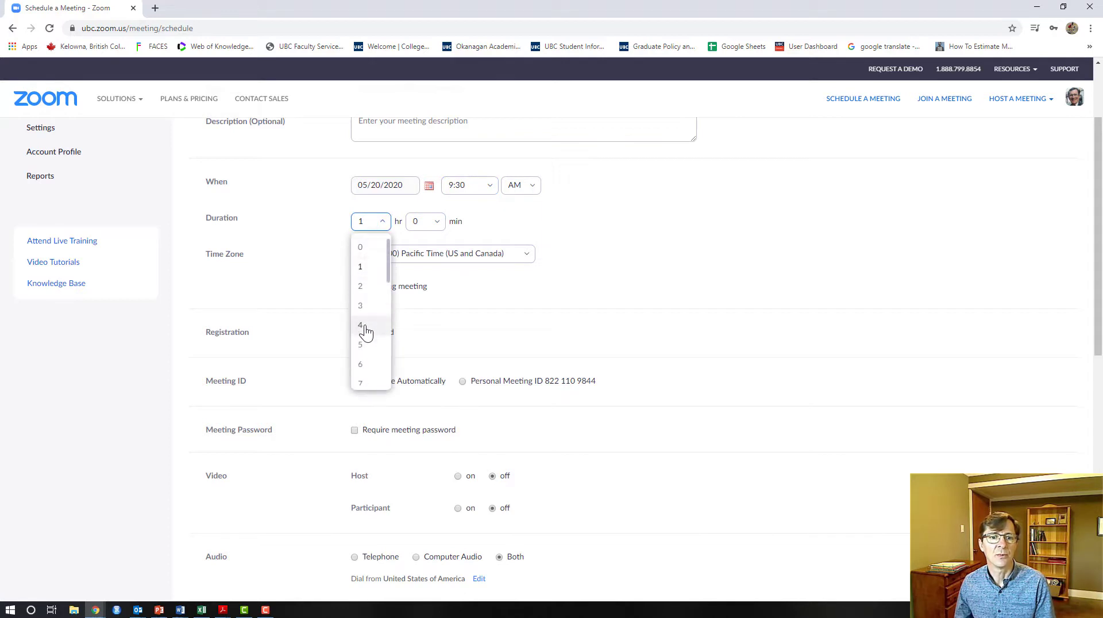
left_click(365, 328)
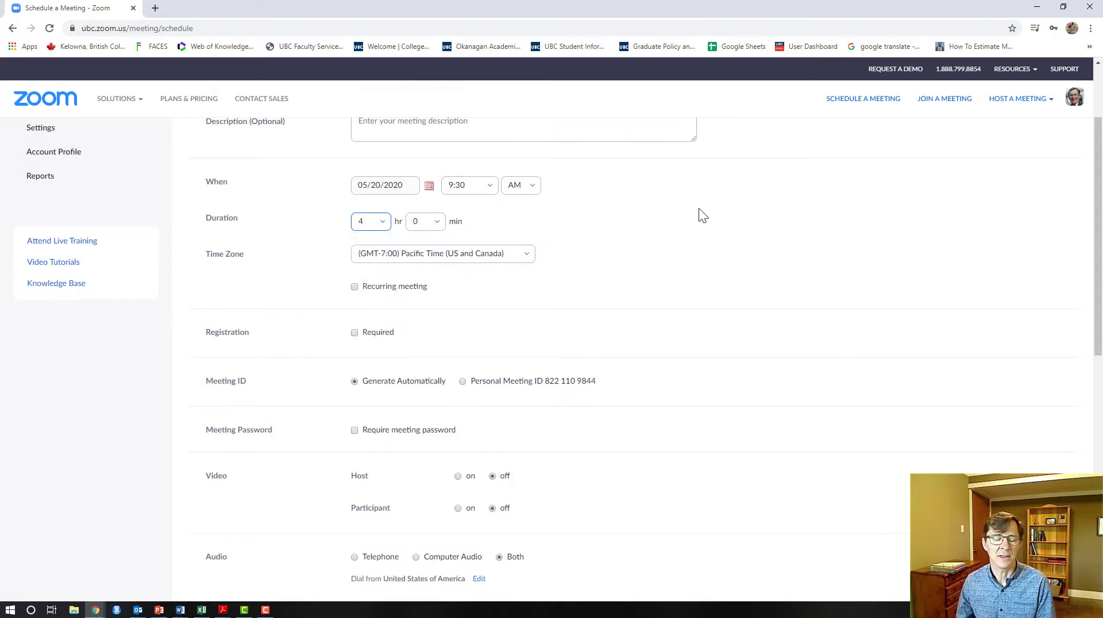
Turn host video on, participant video off, audio to Both, and mute participants on entry
scroll(697, 208, "down", 3)
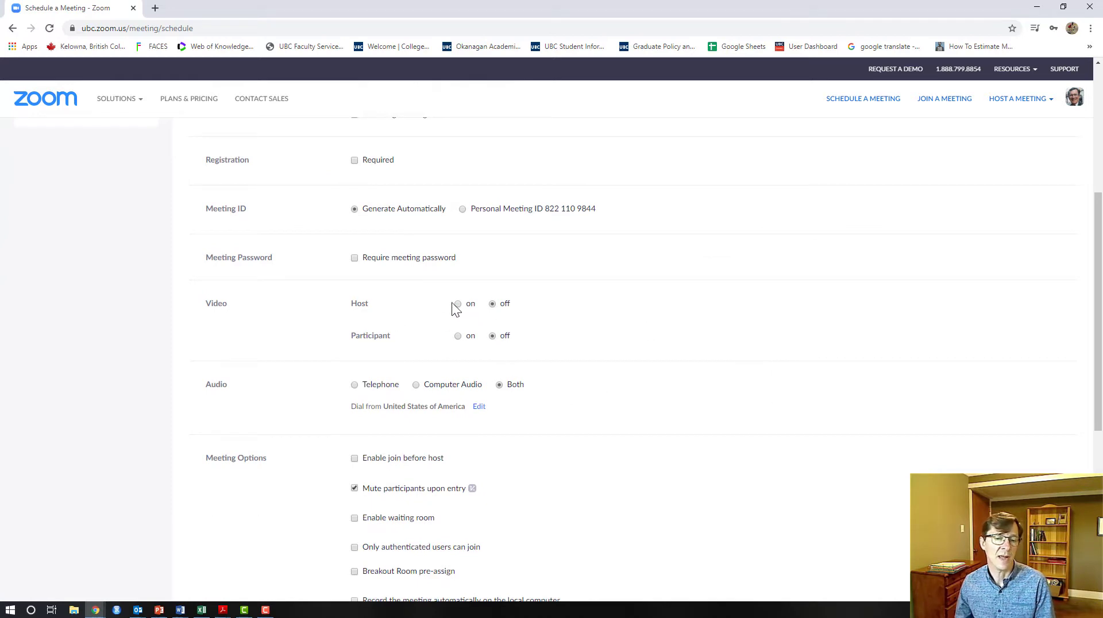
left_click(466, 306)
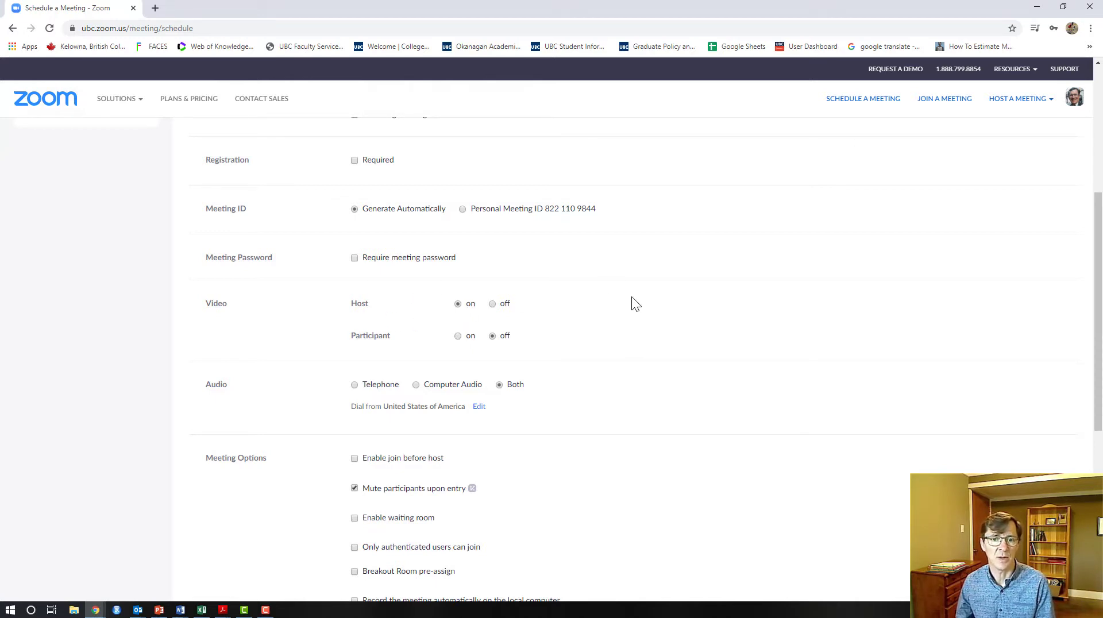
scroll(632, 299, "down", 1)
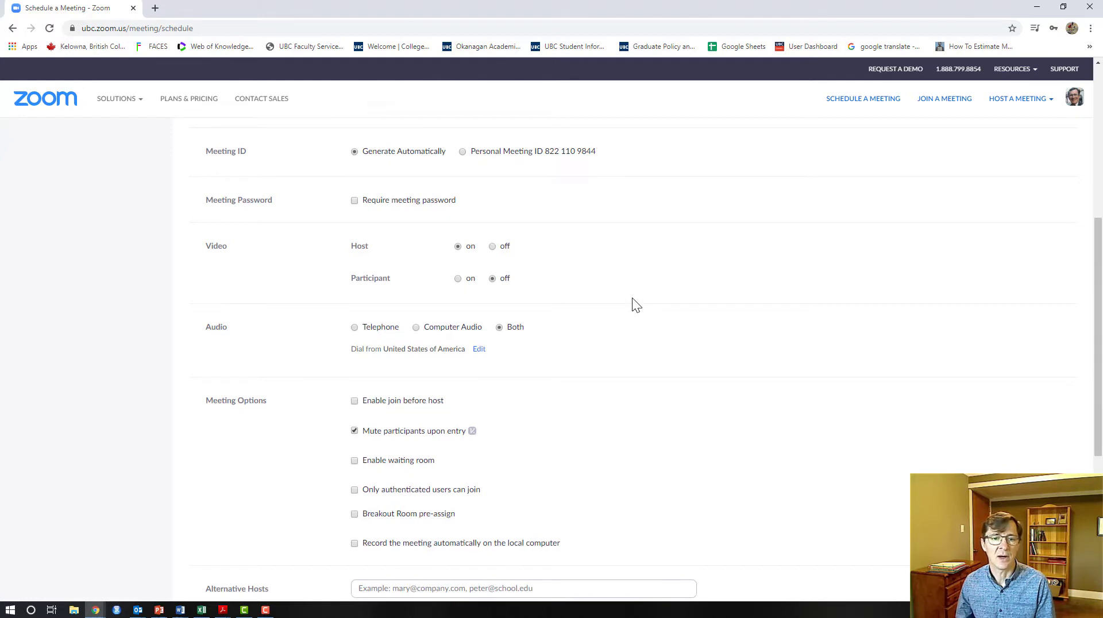
scroll(632, 305, "down", 1)
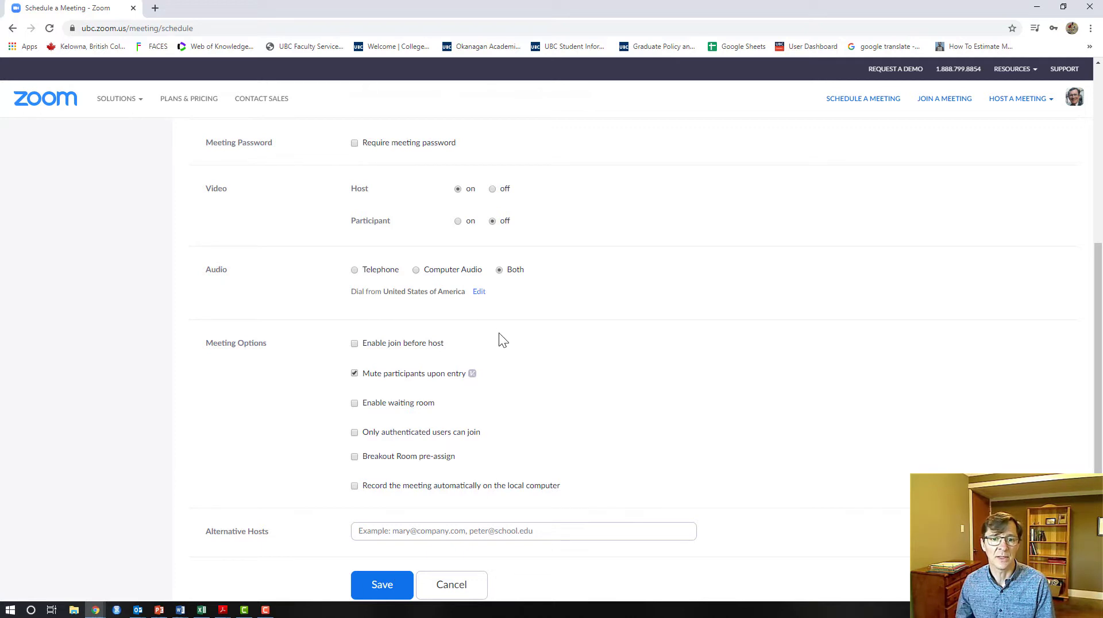
left_click_drag(352, 292, 405, 295)
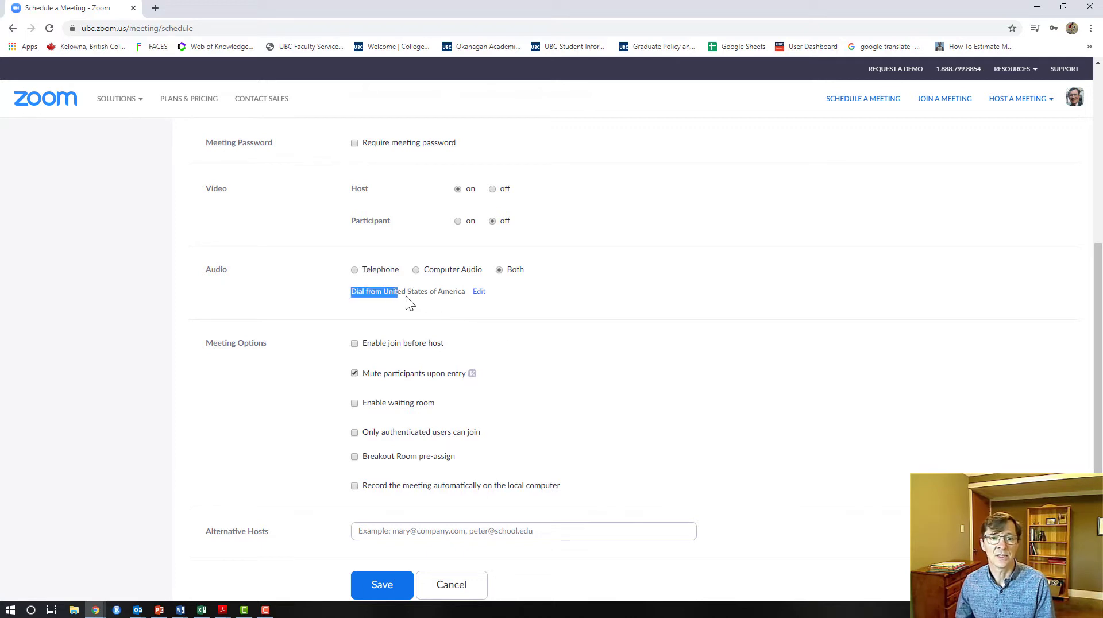
left_click(469, 302)
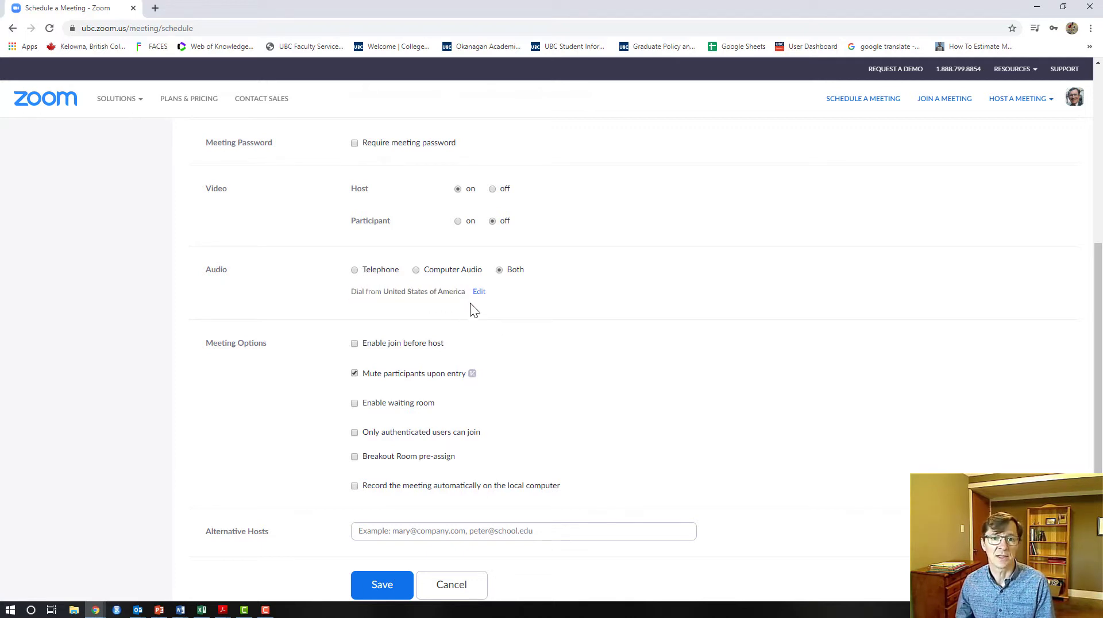
Add Canada and France as dial-in countries besides the United States and save
left_click(481, 293)
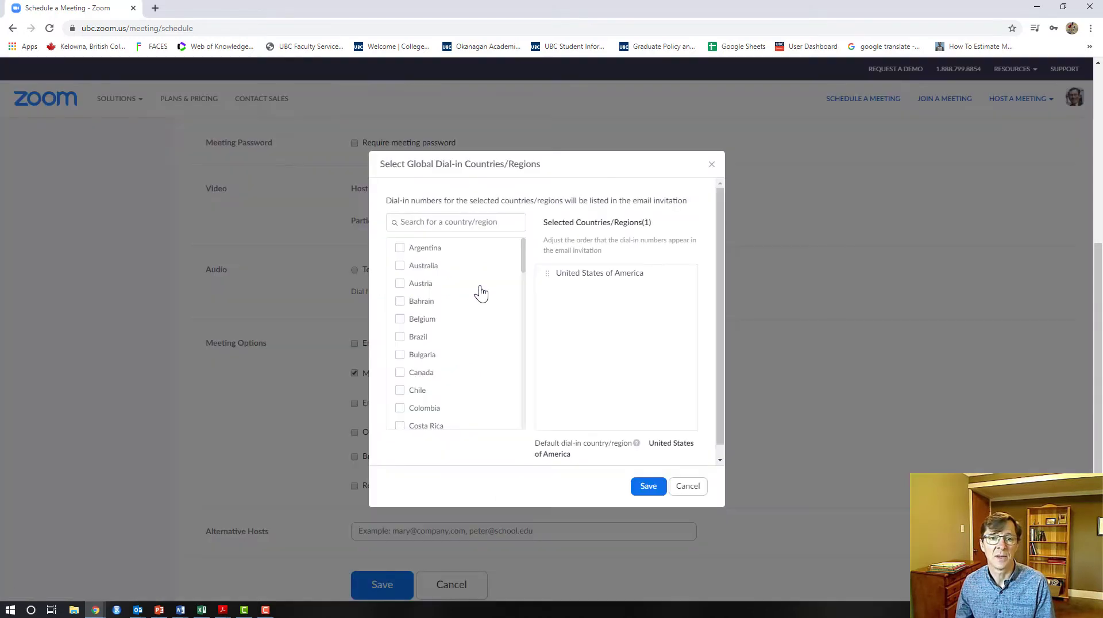
left_click(400, 373)
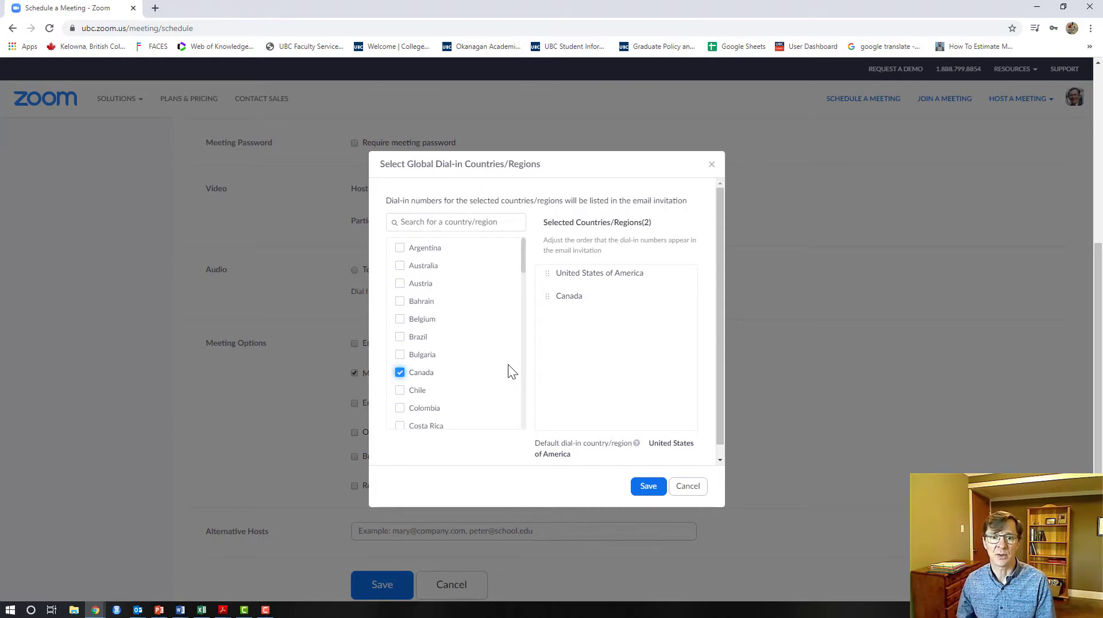
scroll(480, 373, "down", 5)
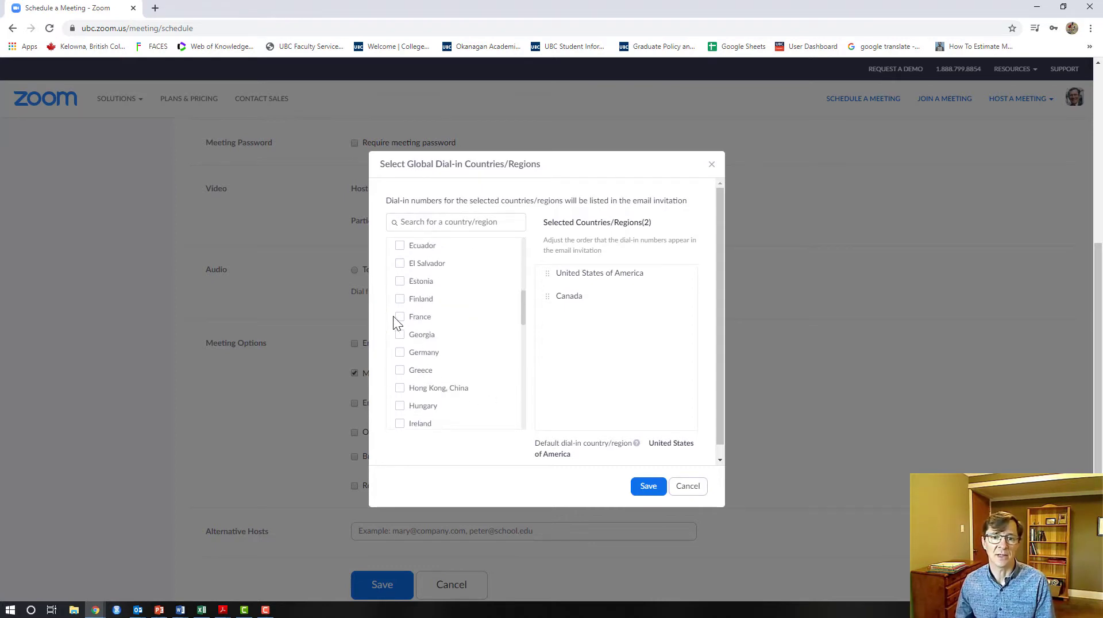
left_click(433, 317)
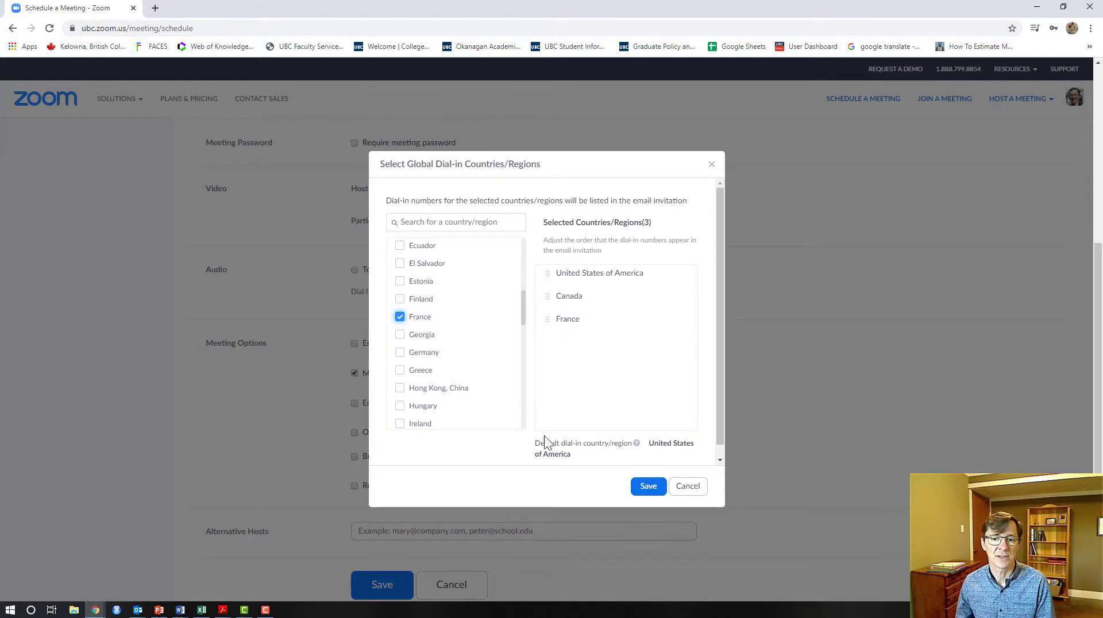
left_click(648, 487)
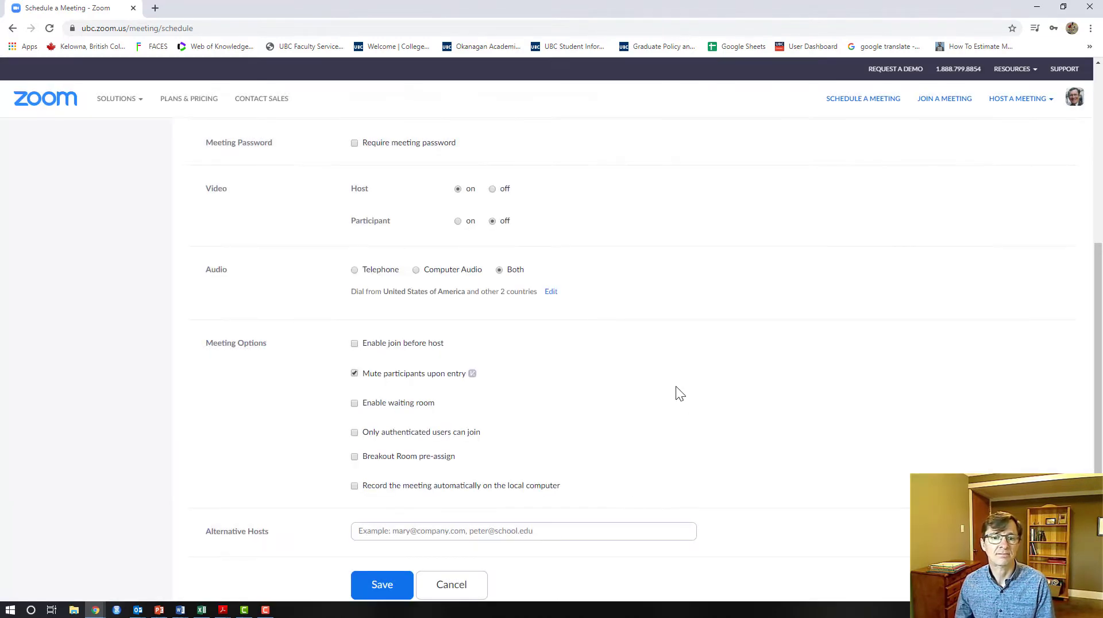
Enable the waiting room, enter a colleague's e-mail as alternative host, and save the meeting
scroll(576, 358, "down", 1)
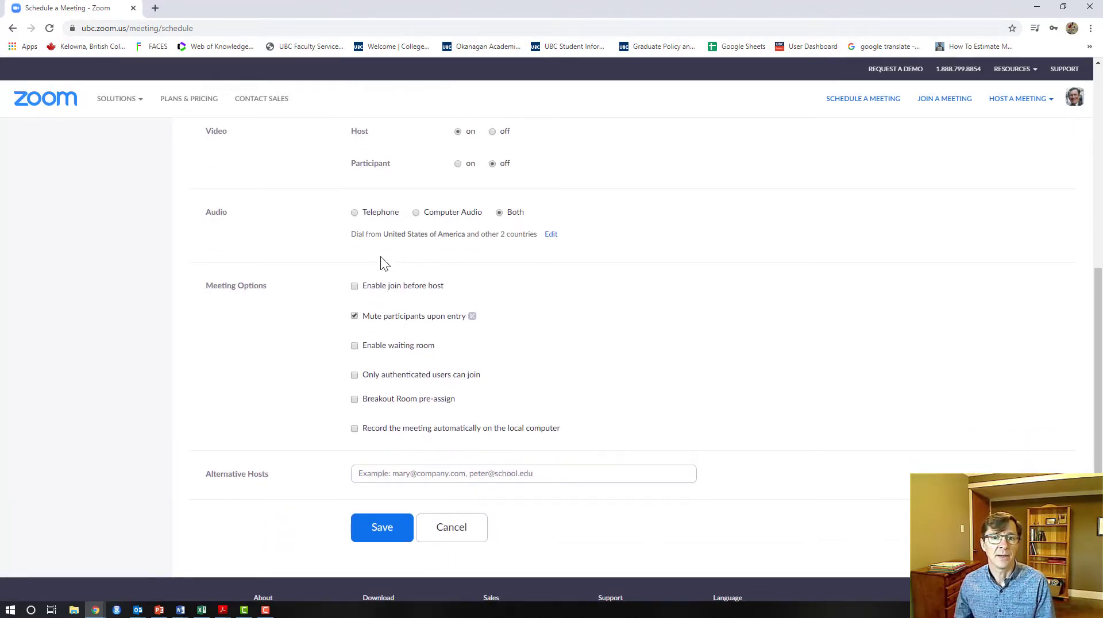
left_click(354, 345)
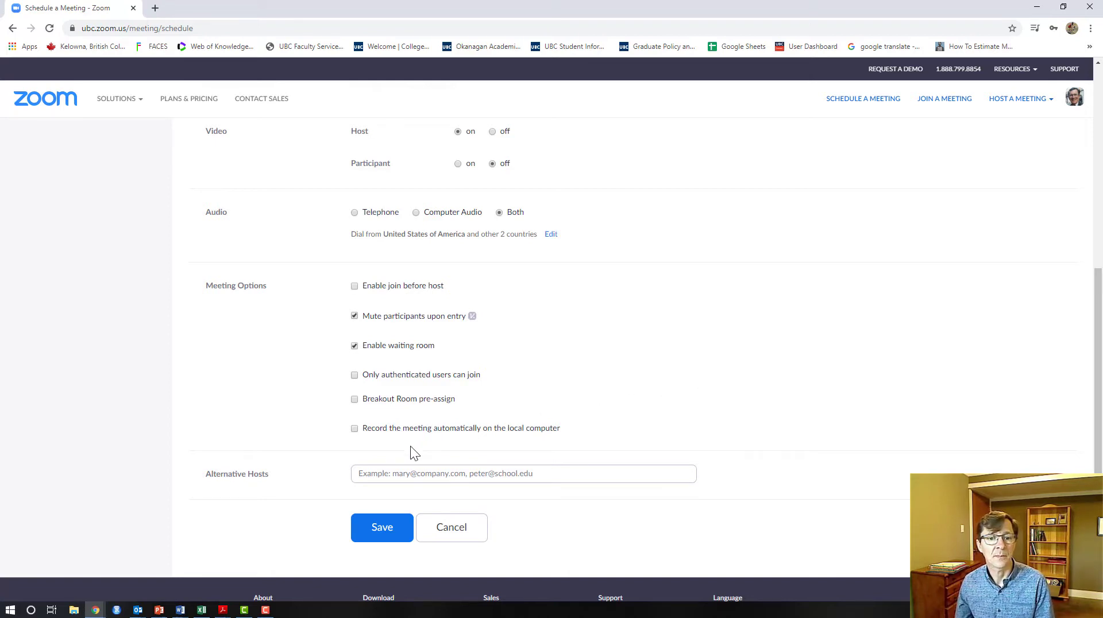
left_click(468, 473)
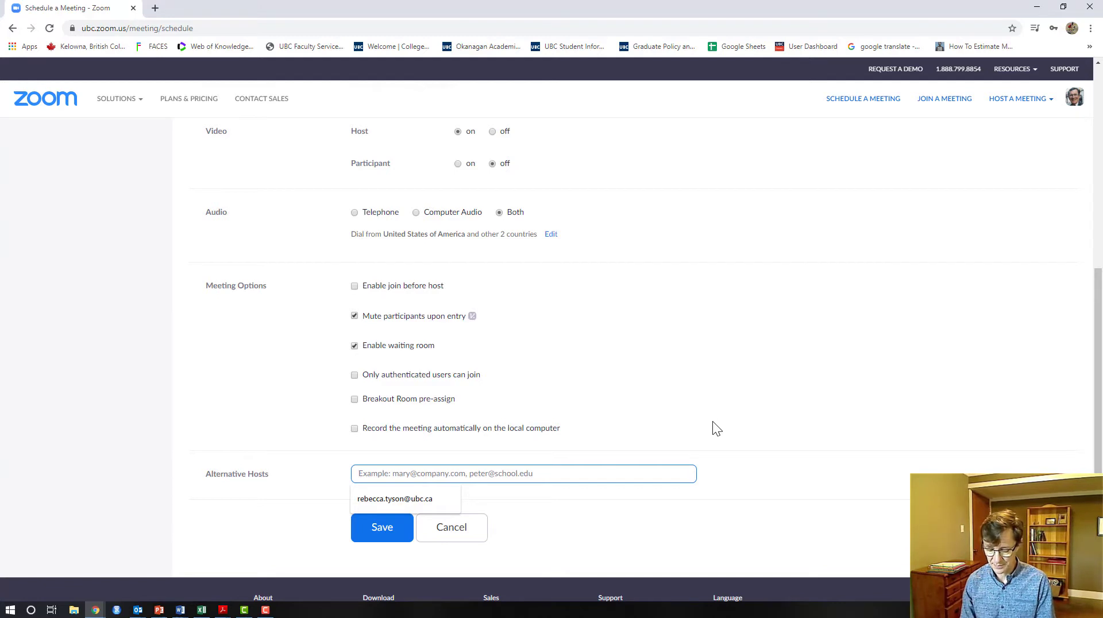
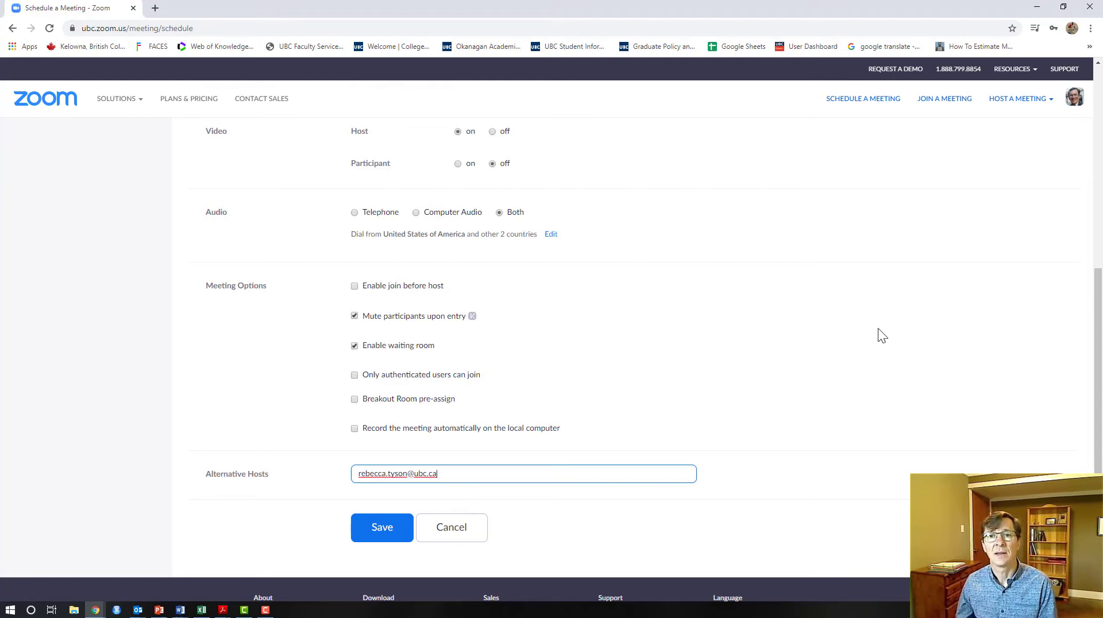
left_click(842, 332)
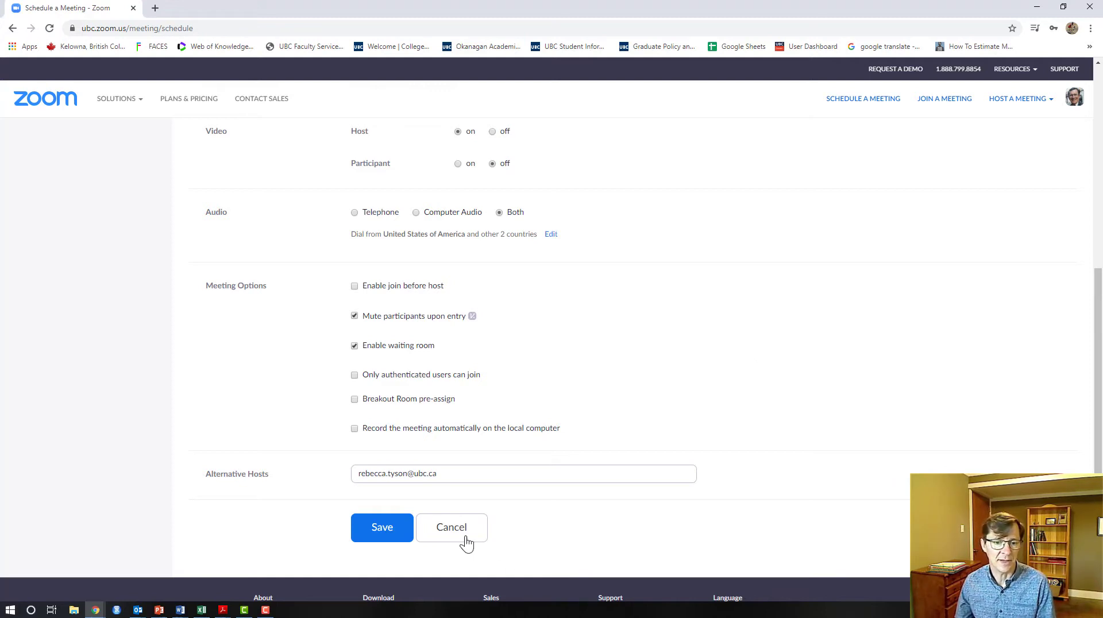
left_click(381, 530)
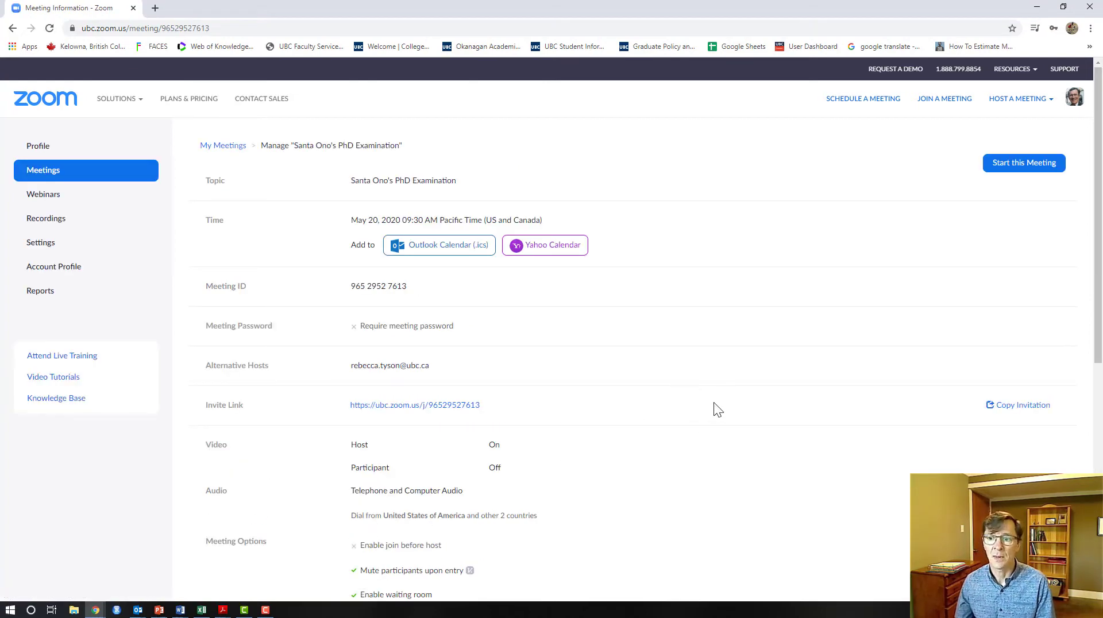
Copy the PhD Examination meeting's invitation text to the clipboard
left_click(1009, 407)
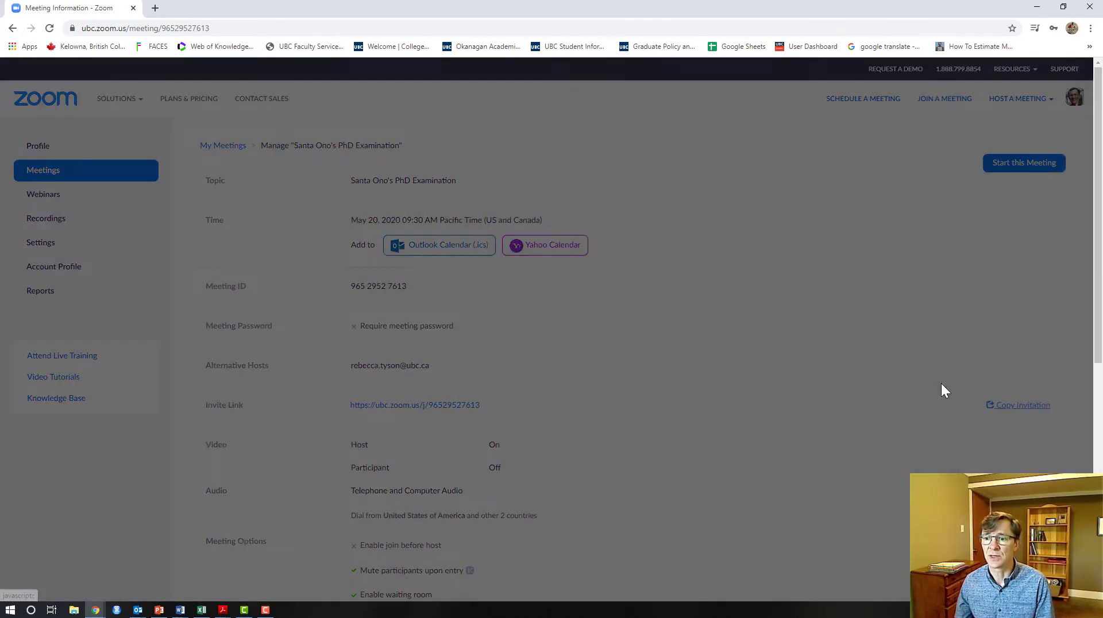
left_click(633, 492)
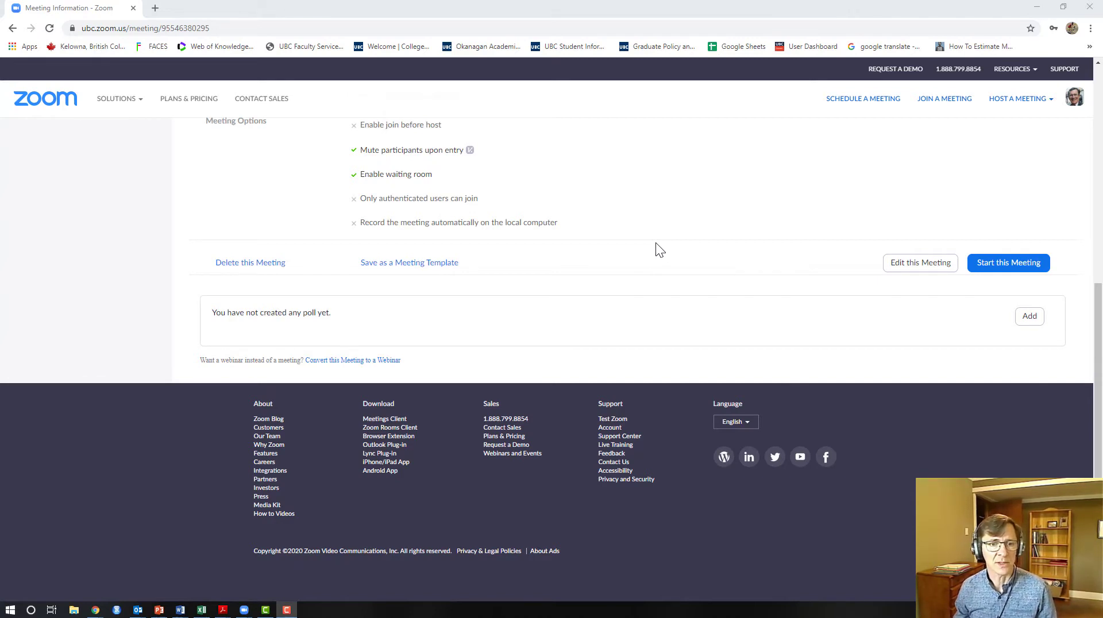
Create a new meeting poll titled 'Polling'
scroll(312, 264, "up", 5)
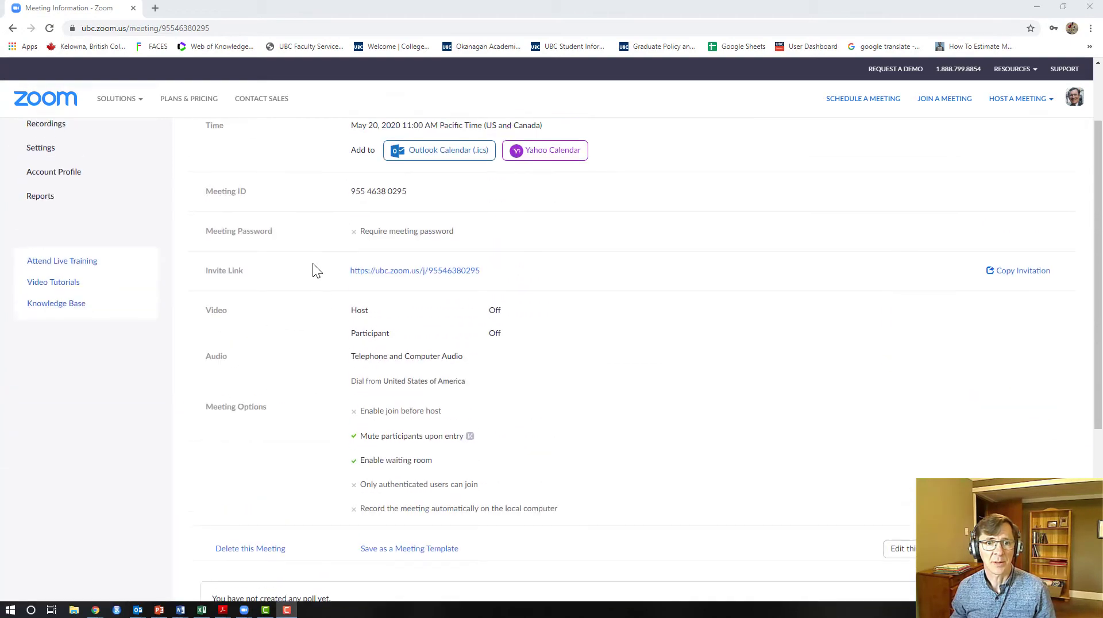
scroll(312, 263, "down", 5)
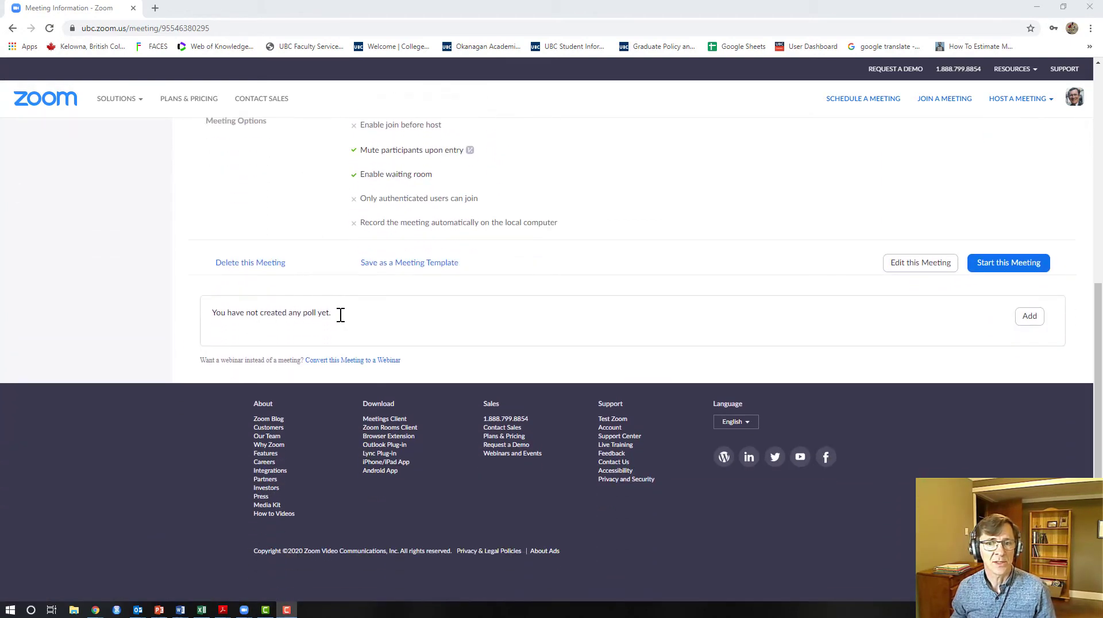
left_click(1028, 319)
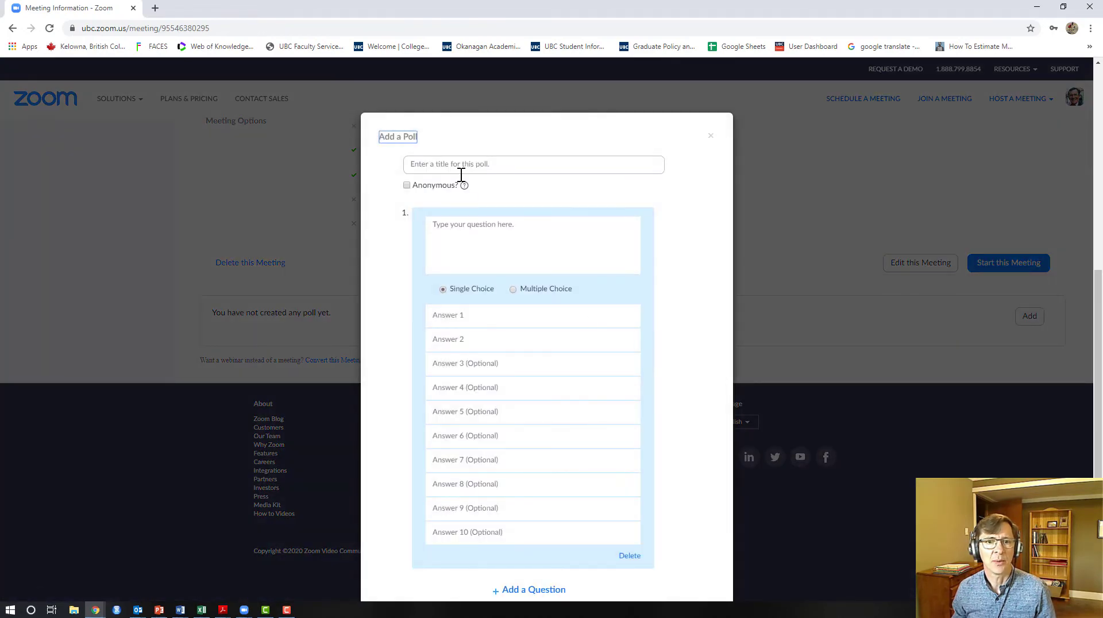
left_click(490, 164)
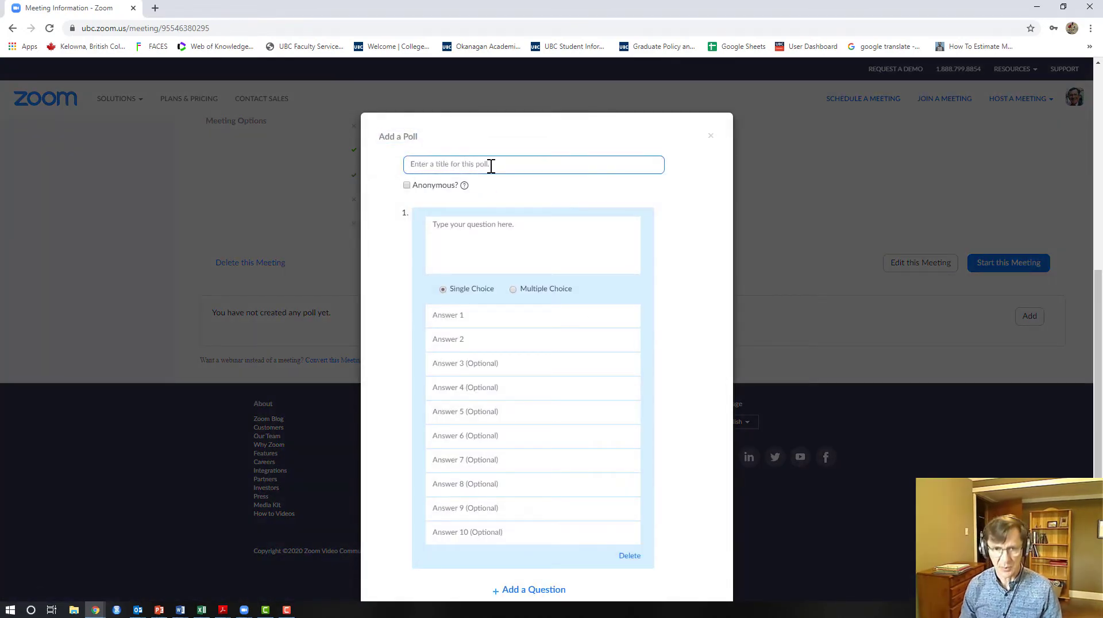
type("Polling")
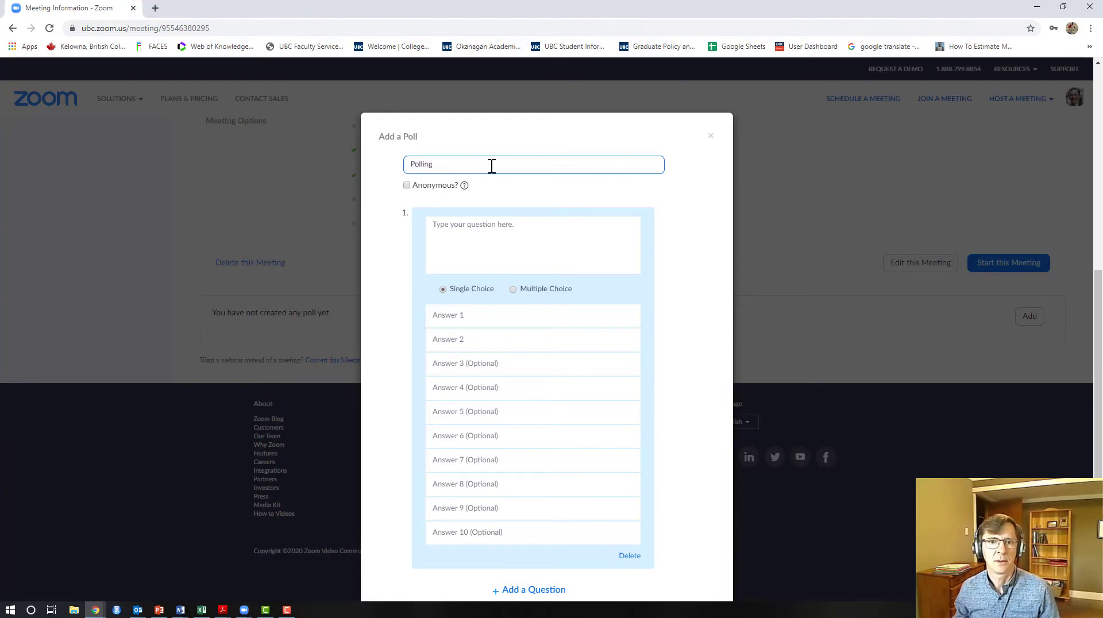
Add the first poll question 'Oral exam' with answers 'pass' and 'fail'
left_click(491, 229)
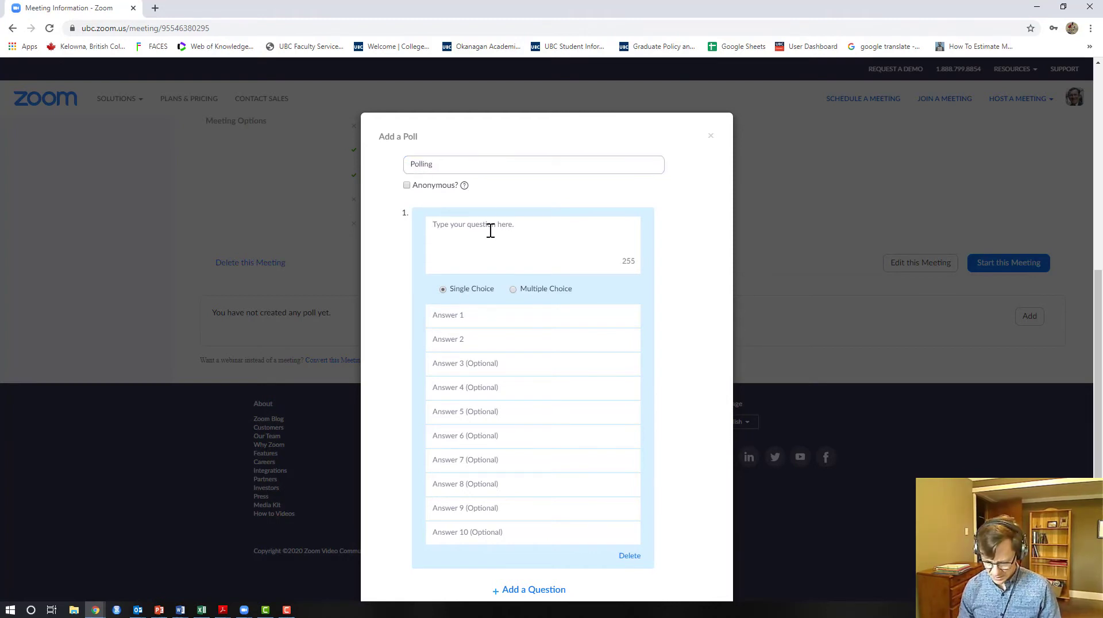
type("Oral exam")
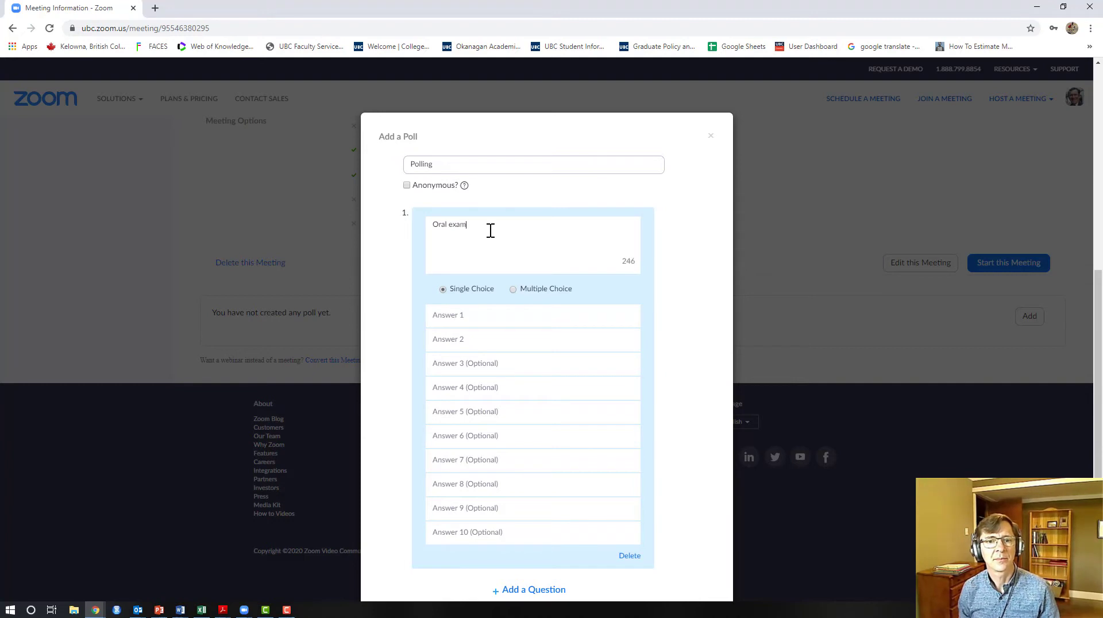
left_click(468, 315)
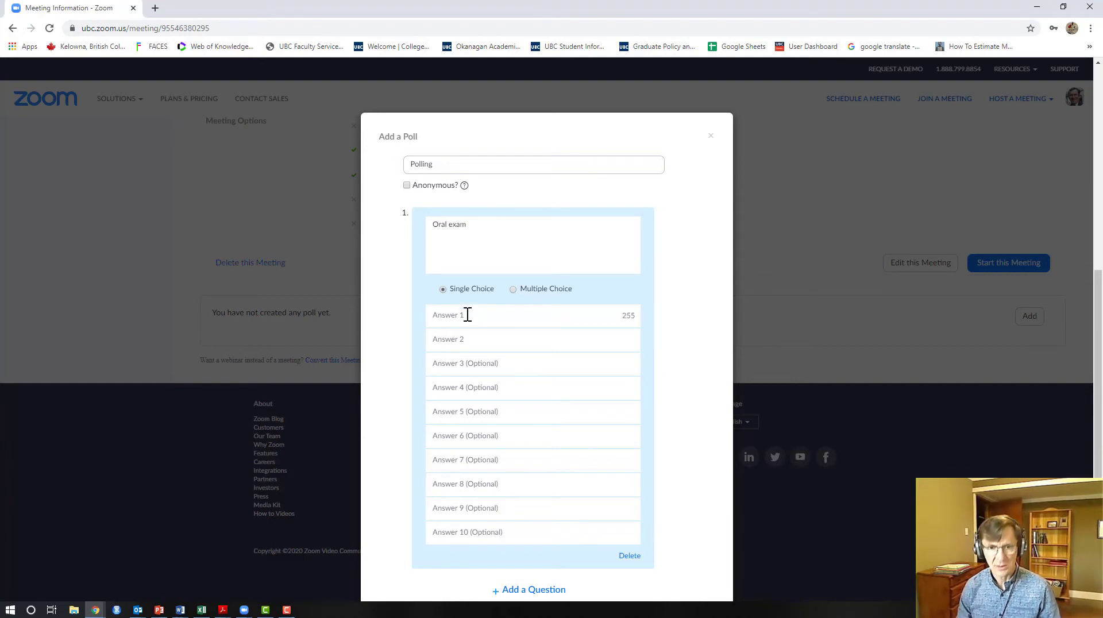
type("pass")
left_click(461, 338)
type("fail")
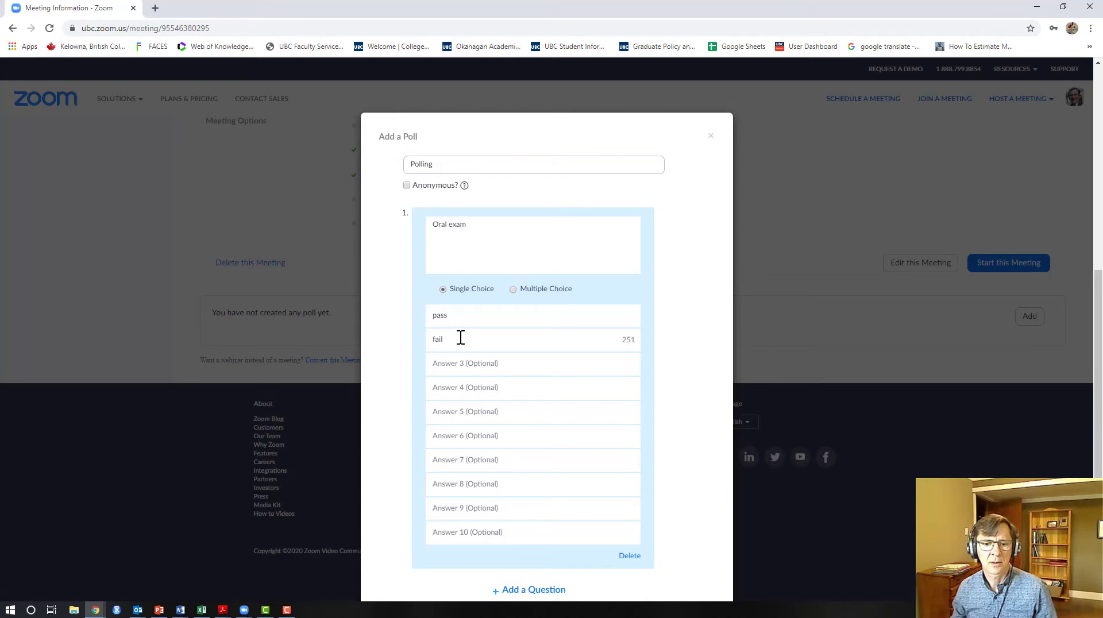
left_click(533, 589)
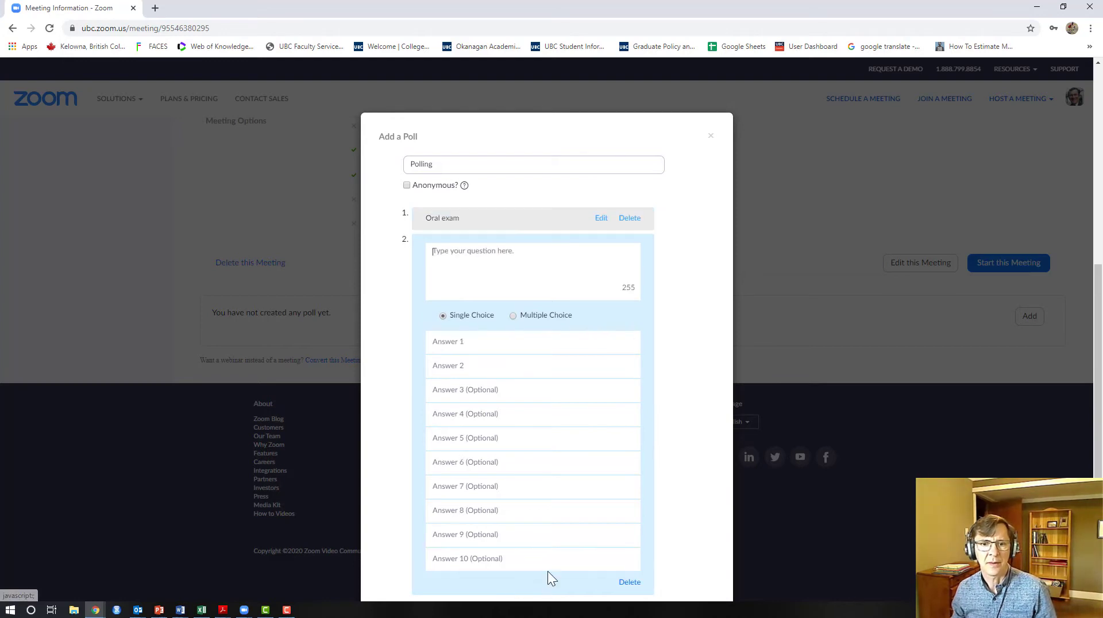
Enter question 'Thesis/dissertation' with answers 'Pass with no revisions' and 'Pass with minor revision'
left_click(489, 276)
type("Thesis/")
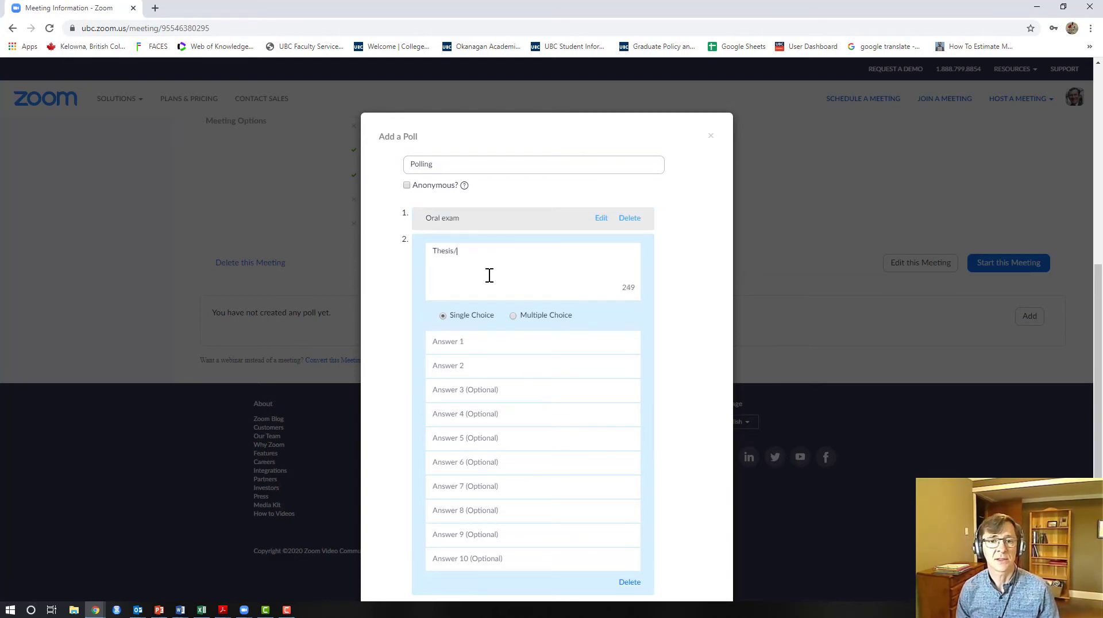
type("dissertation")
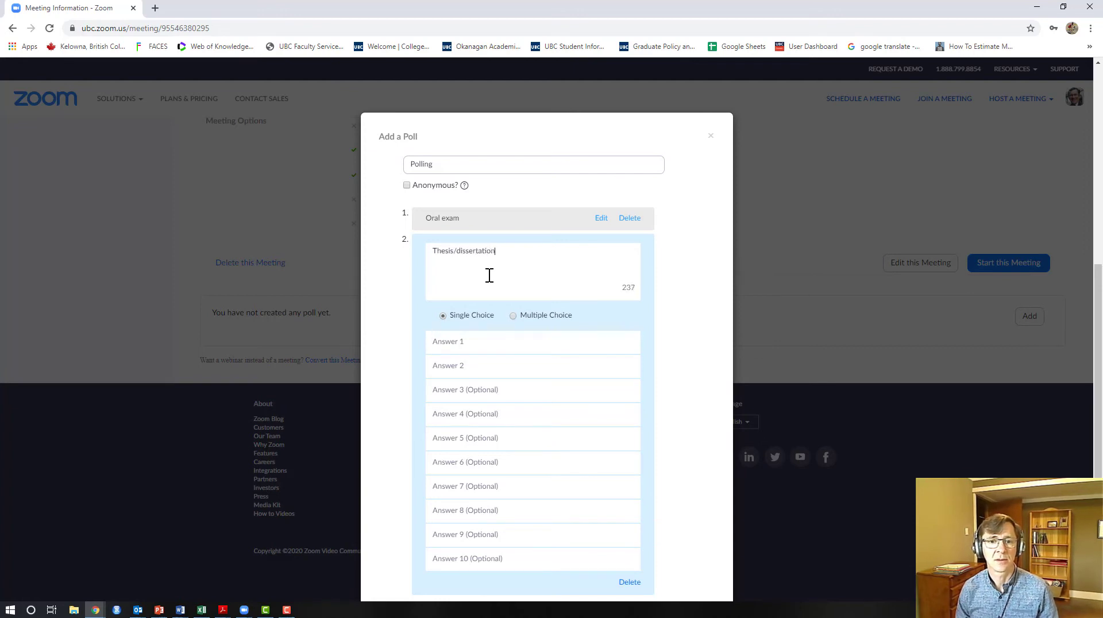
left_click(487, 339)
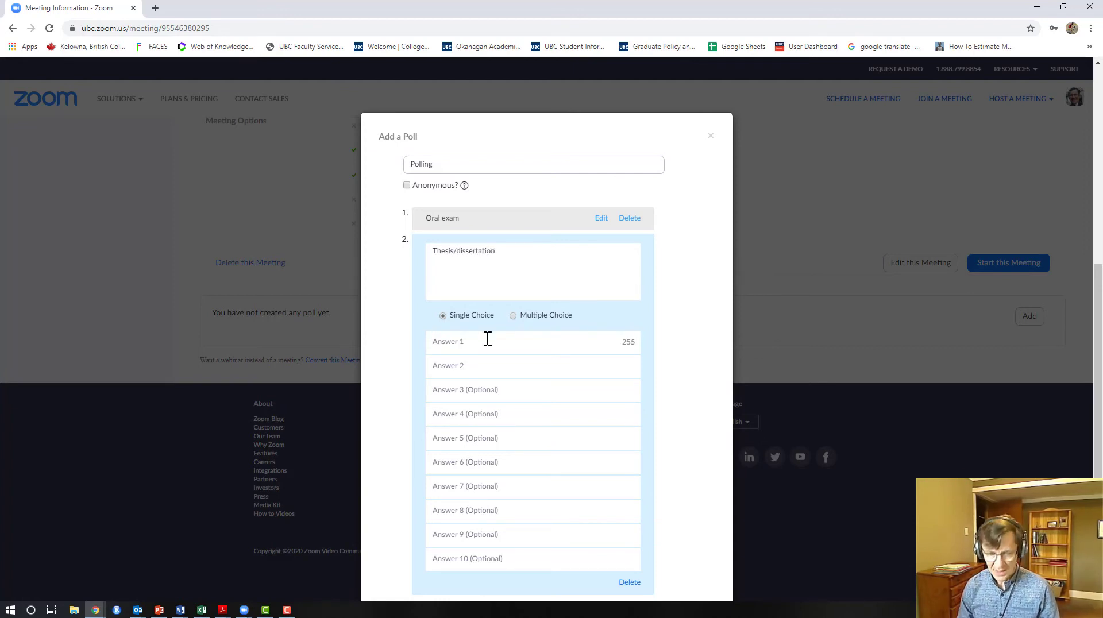
type("pass")
key("Tab")
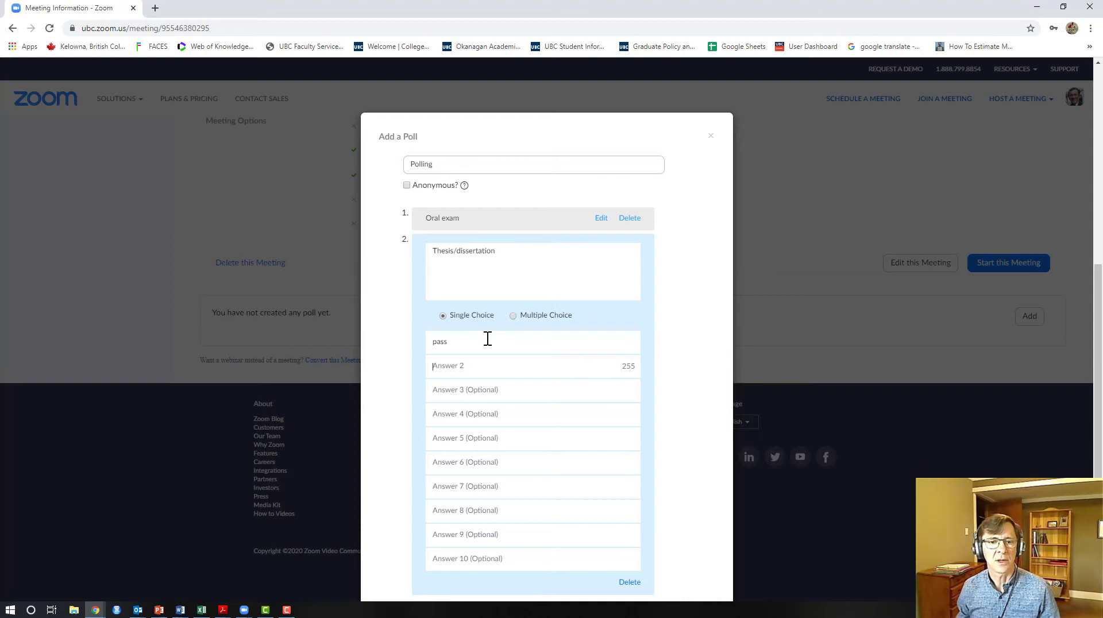
left_click_drag(488, 339, 401, 349)
type("P")
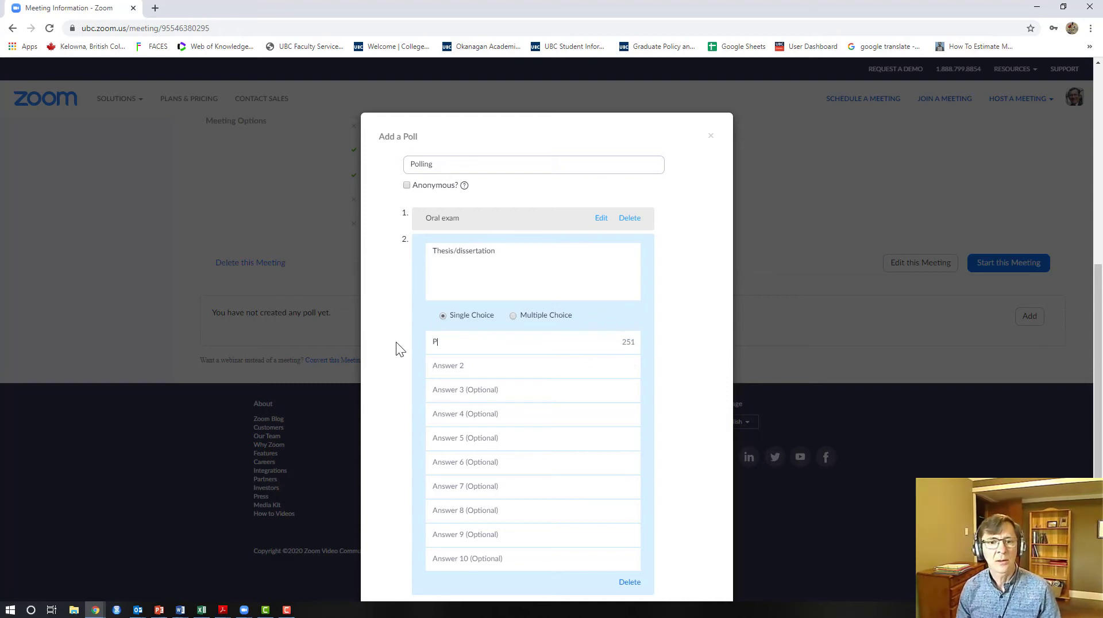
type("ass with no revisions")
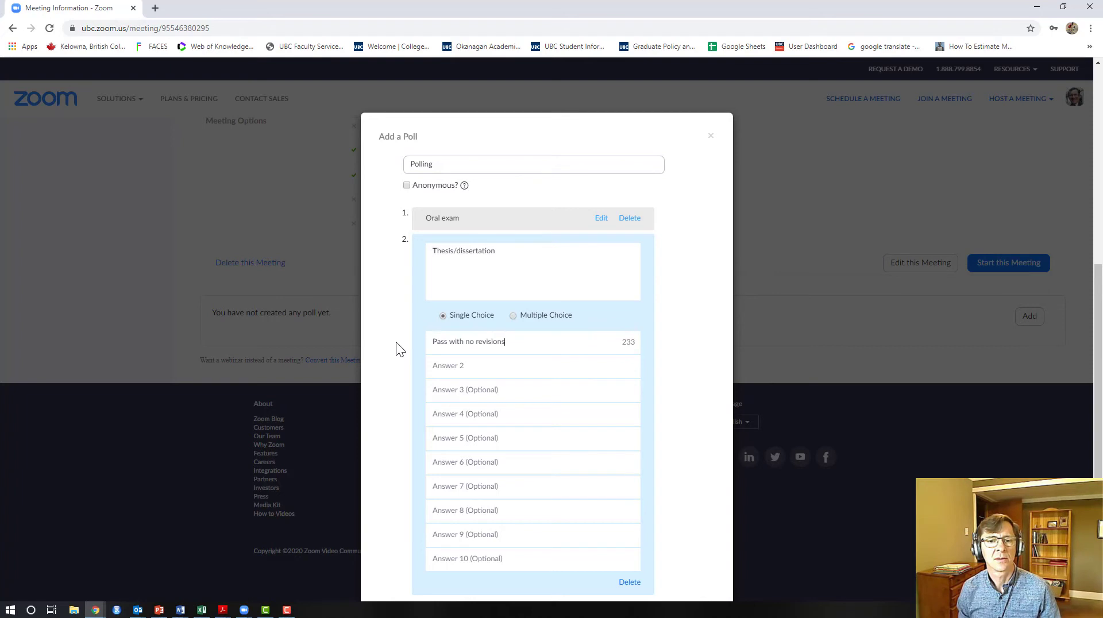
key("Tab")
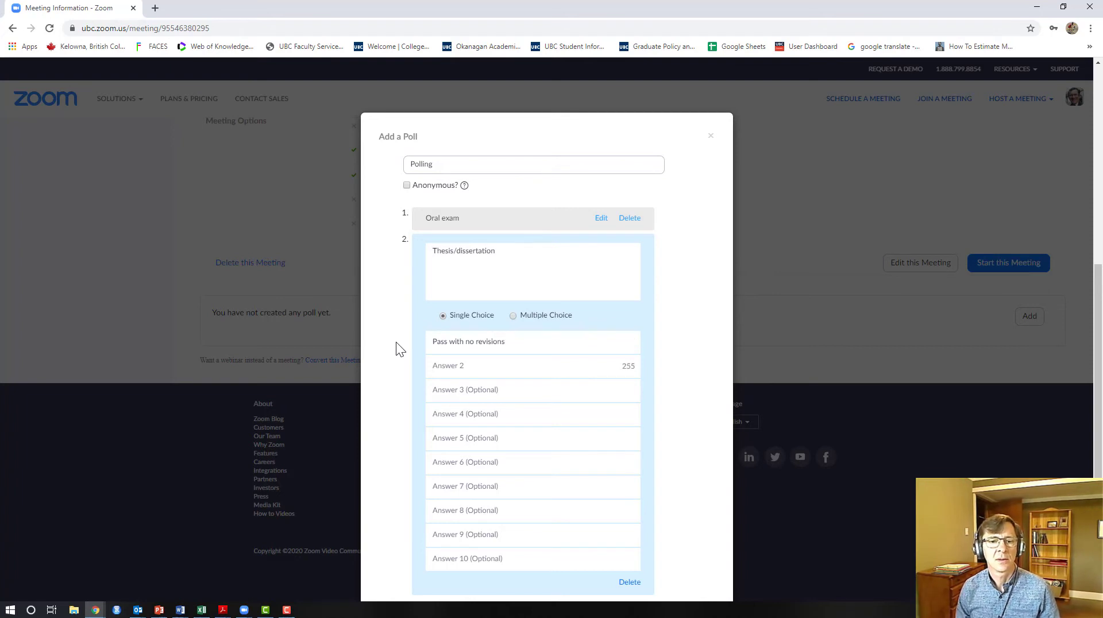
type("Pass with m")
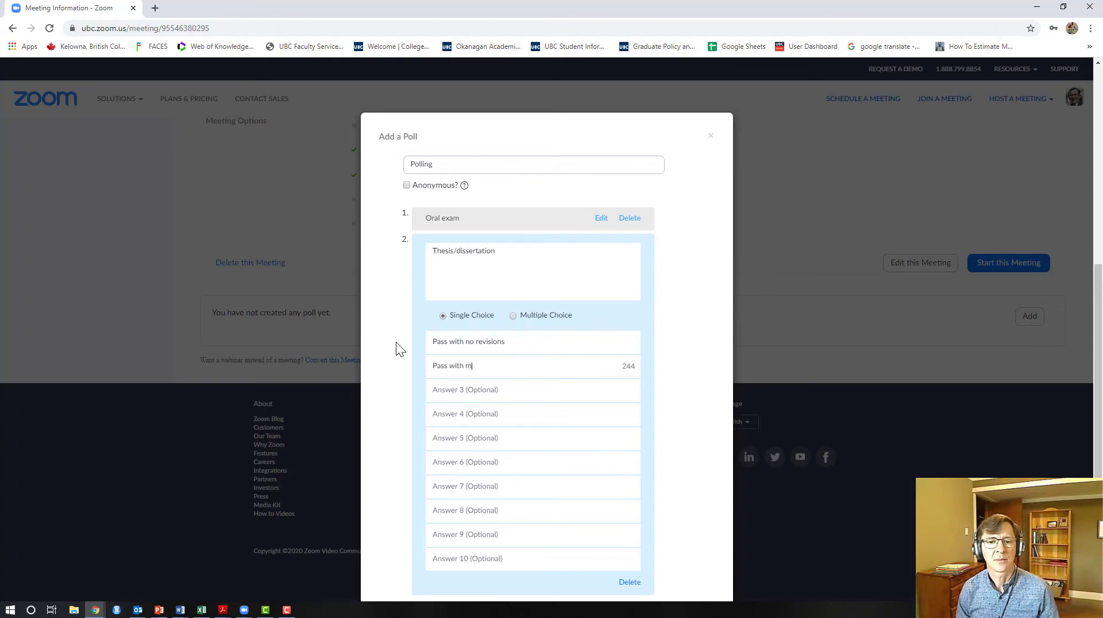
type("inor revision")
Add answers 'Pass with major revisions' and 'Fail', pluralise answer 2, and save the poll
key("Tab")
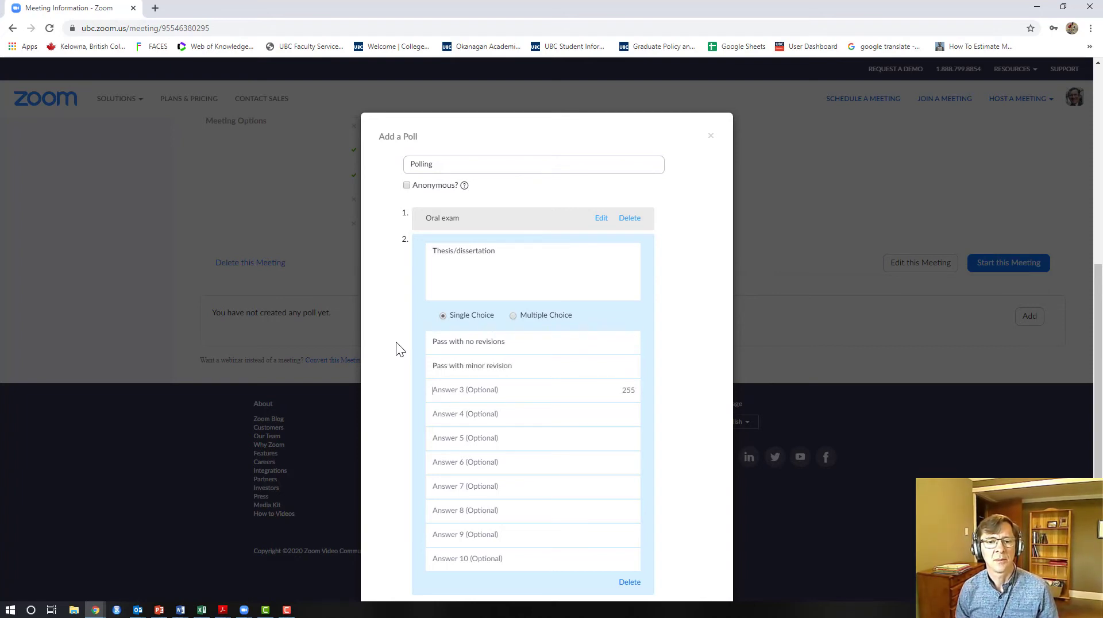
type("P")
key("BackSpace")
type("Pass wi")
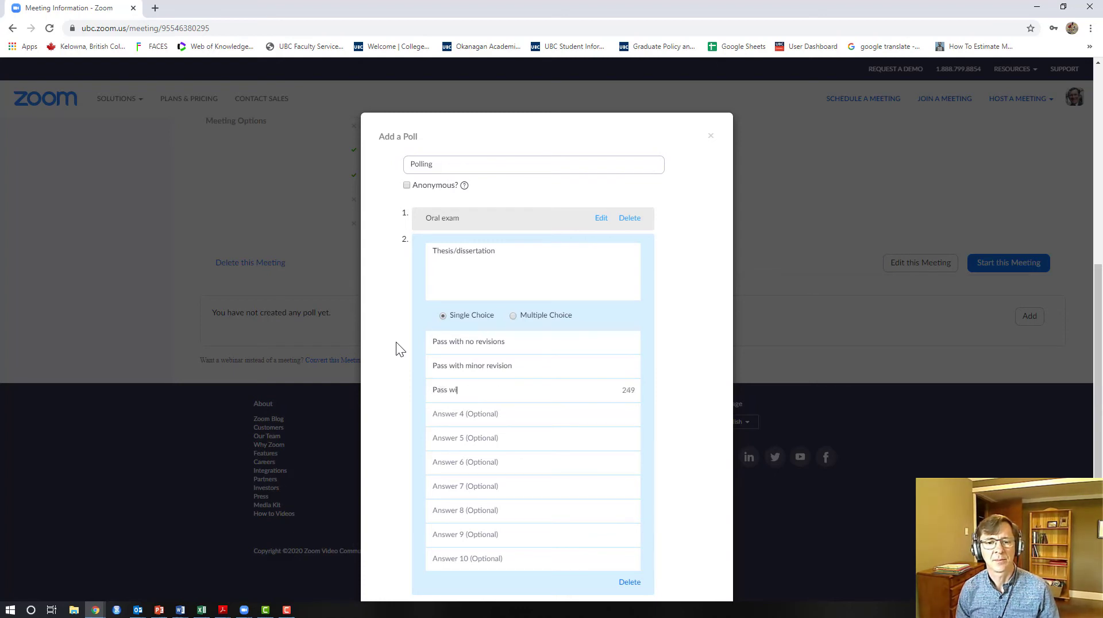
type("th Major Re")
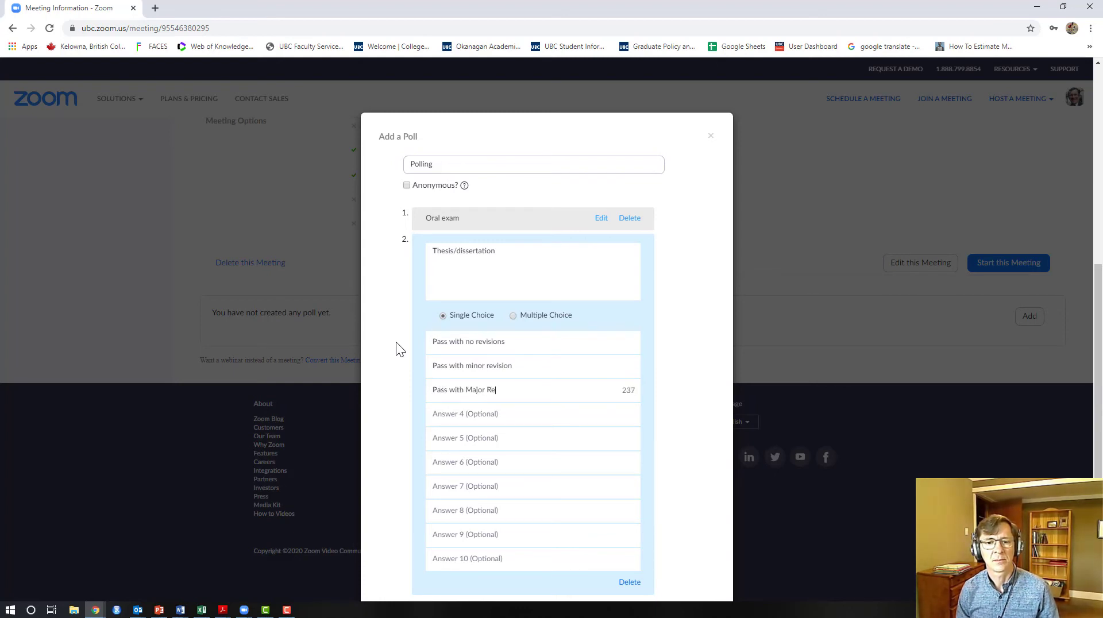
type("visio")
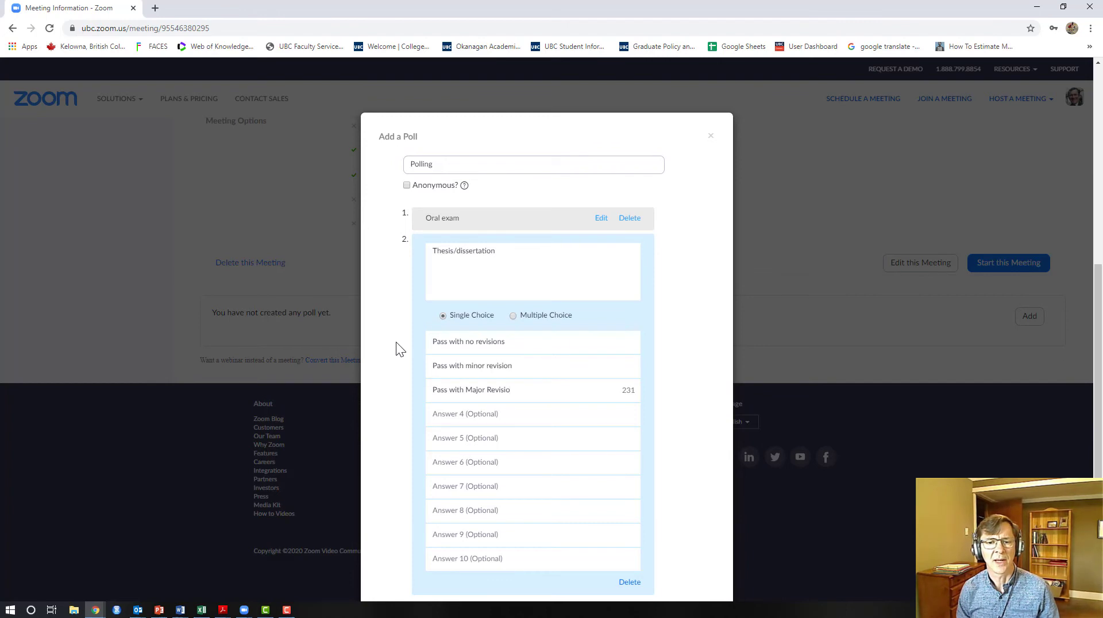
key("BackSpace")
key("BackSpace")
key("BackSpace")
key("BackSpace")
key("BackSpace")
key("BackSpace")
key("BackSpace")
key("BackSpace")
key("BackSpace")
key("BackSpace")
key("BackSpace")
key("BackSpace")
key("BackSpace")
key("BackSpace")
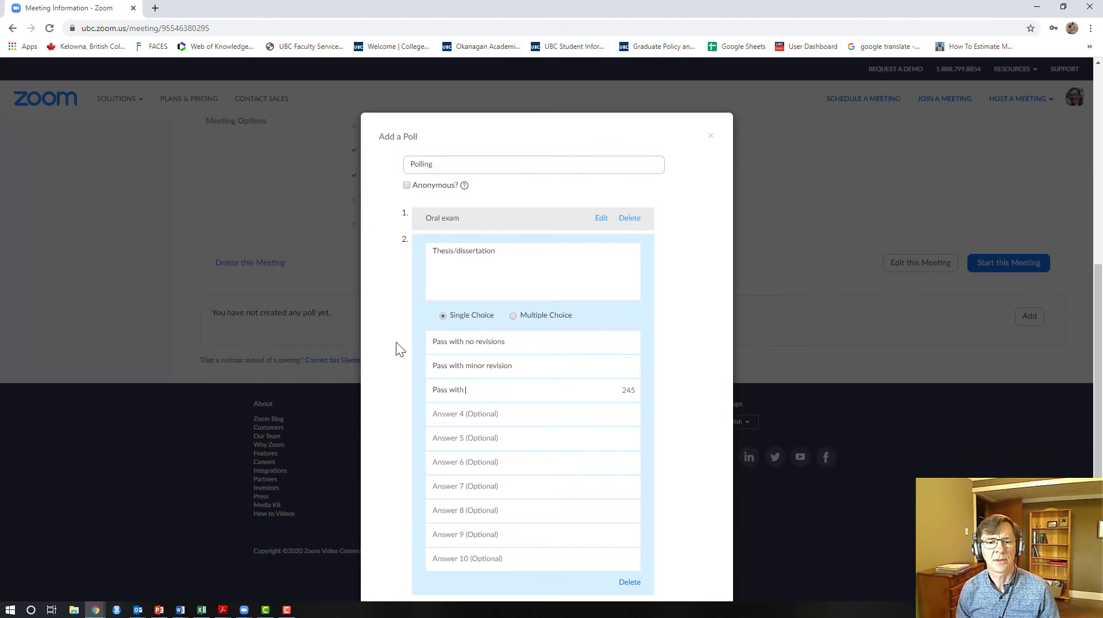
type("major revision")
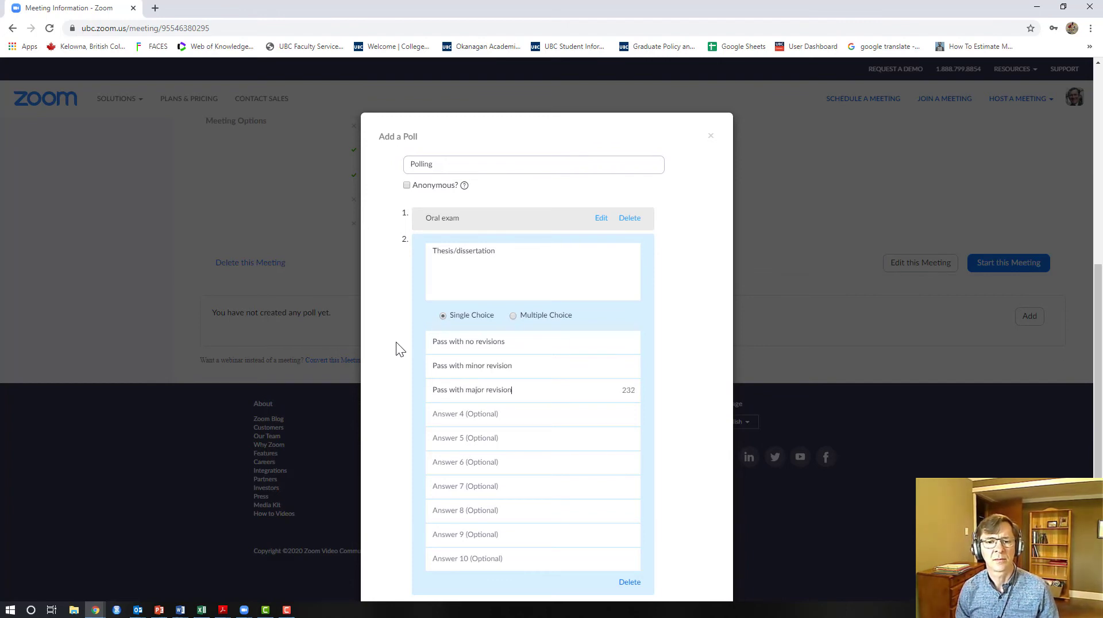
type("s")
left_click(524, 366)
type("s")
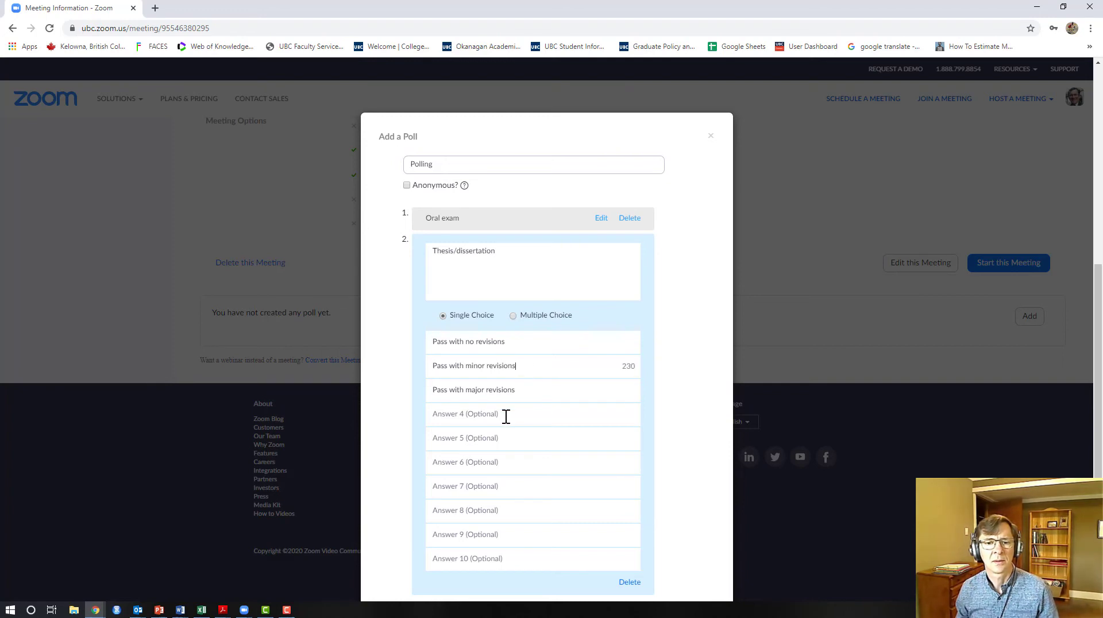
left_click(505, 416)
type("fai")
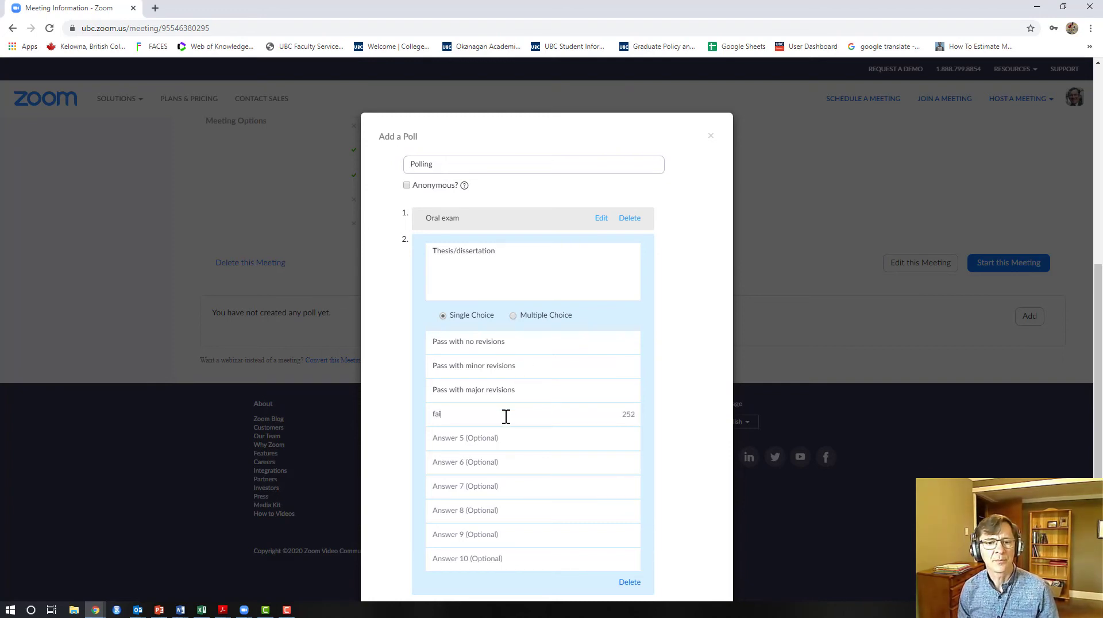
key("BackSpace")
key("BackSpace")
key("BackSpace")
type("Fail")
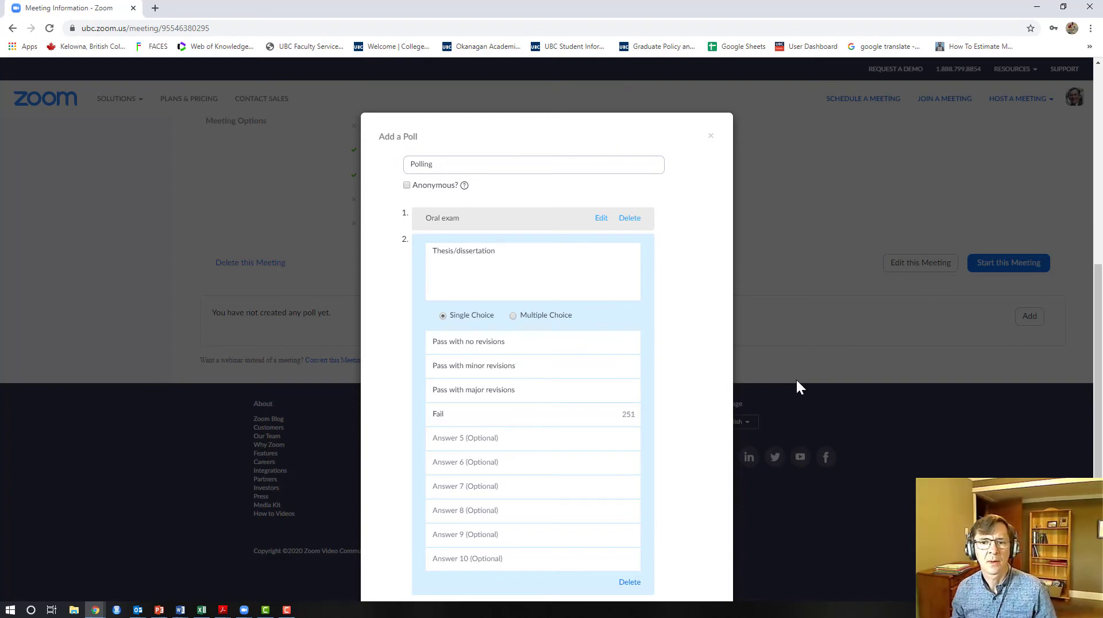
left_click(713, 387)
scroll(713, 387, "down", 2)
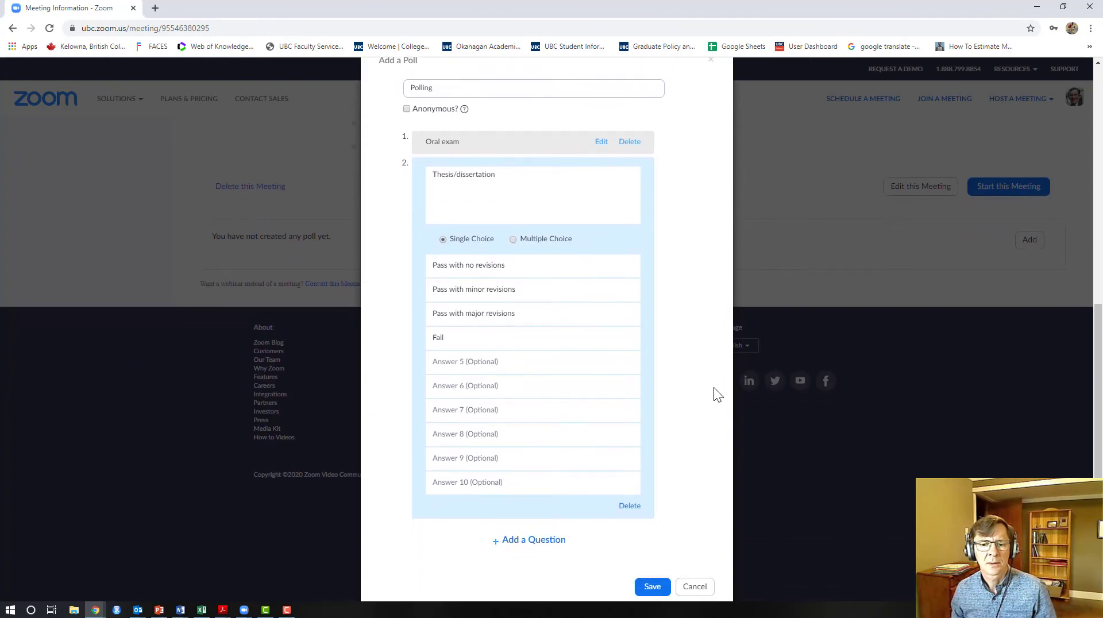
left_click(663, 581)
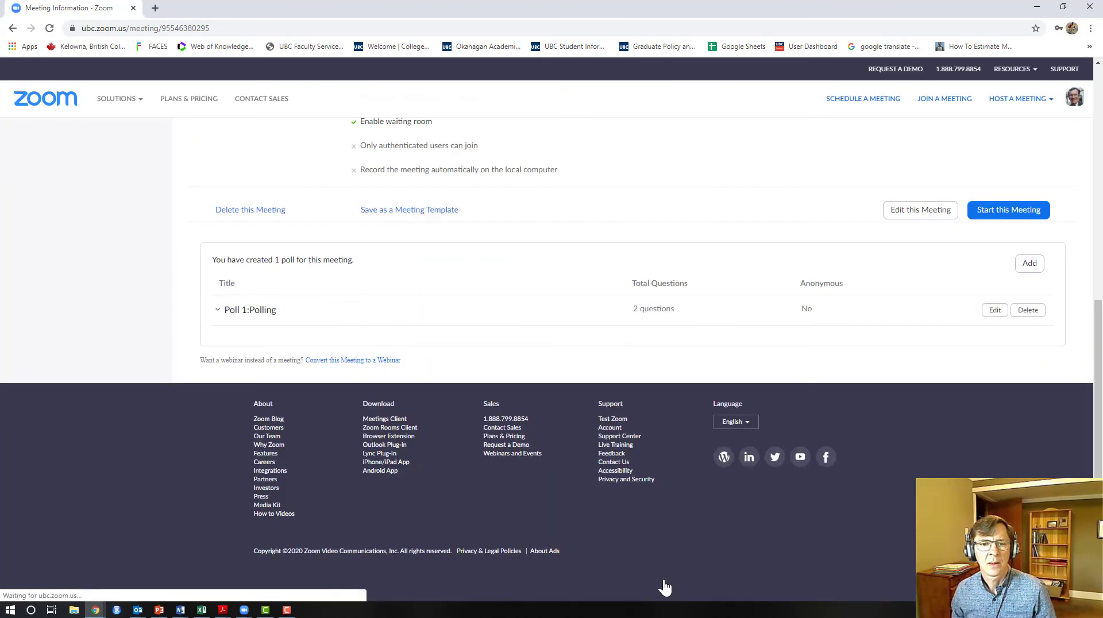
Expand Poll 1: Polling to list its Oral exam and Thesis/dissertation questions and answers
left_click(219, 310)
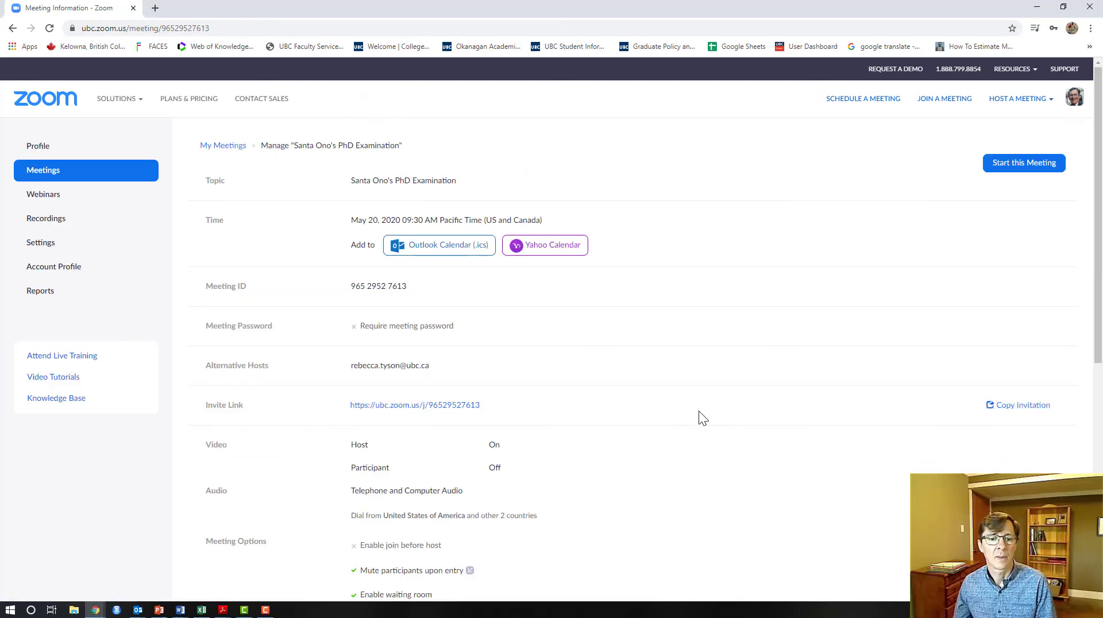
Scroll the other meeting's page back up to its PhD examination topic, time and invite link
scroll(699, 412, "down", 5)
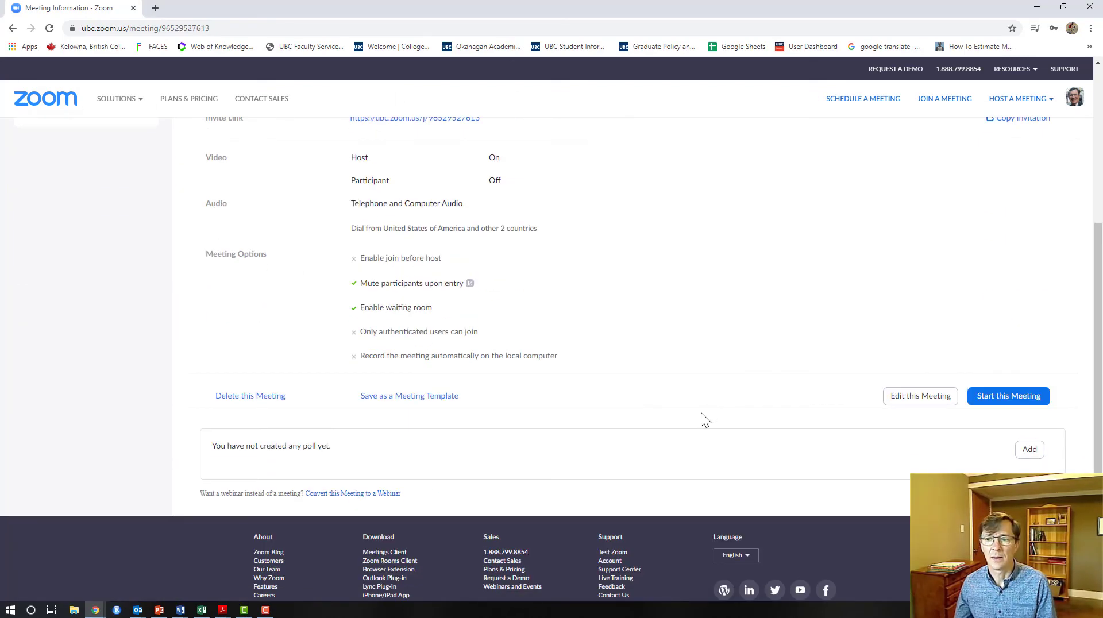
scroll(700, 413, "up", 4)
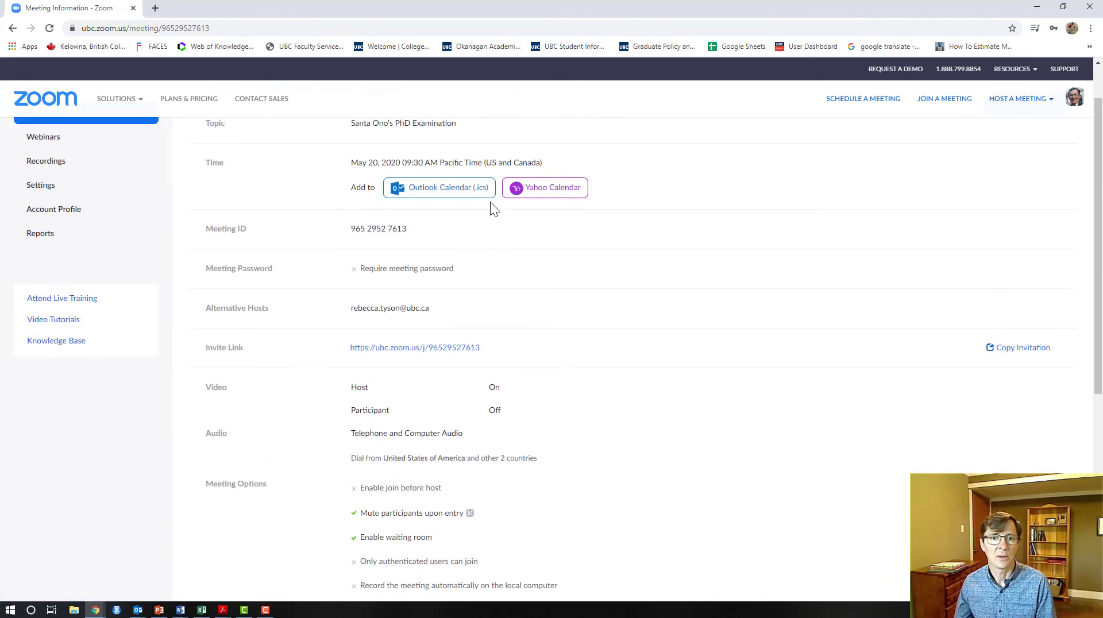